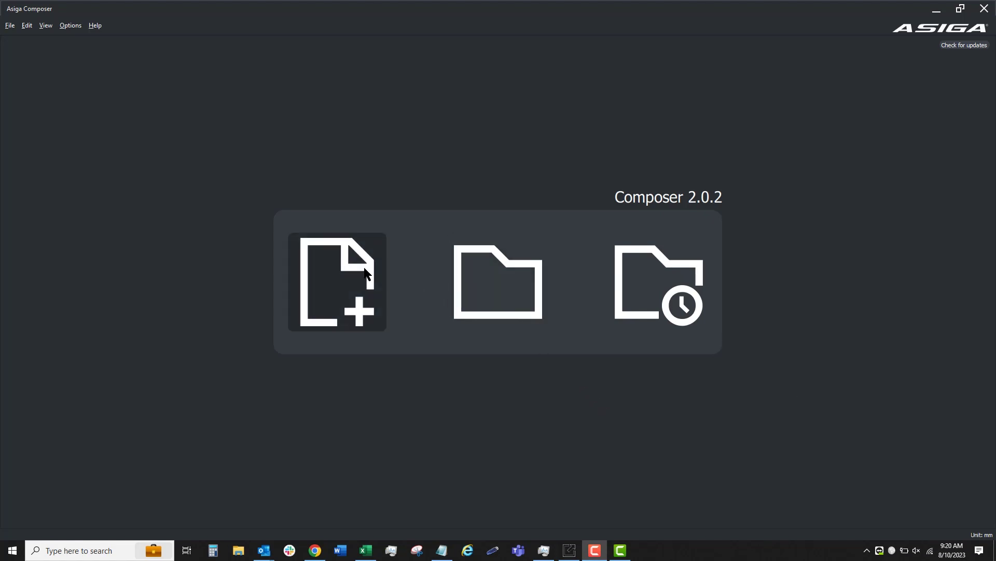
- Start a new build on the MAX UV printer with Lucitone Digital Print_Base material
click(335, 281)
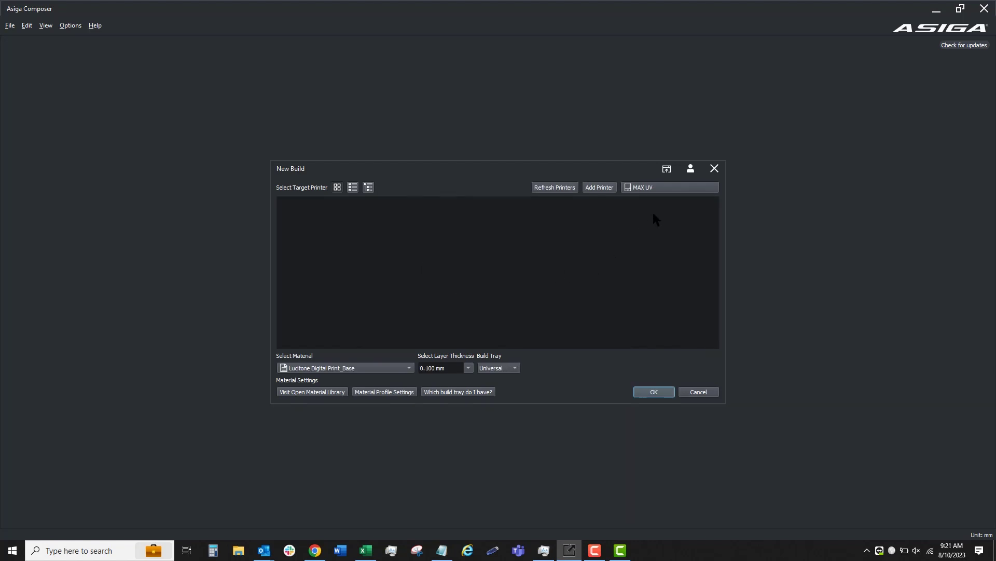
click(658, 189)
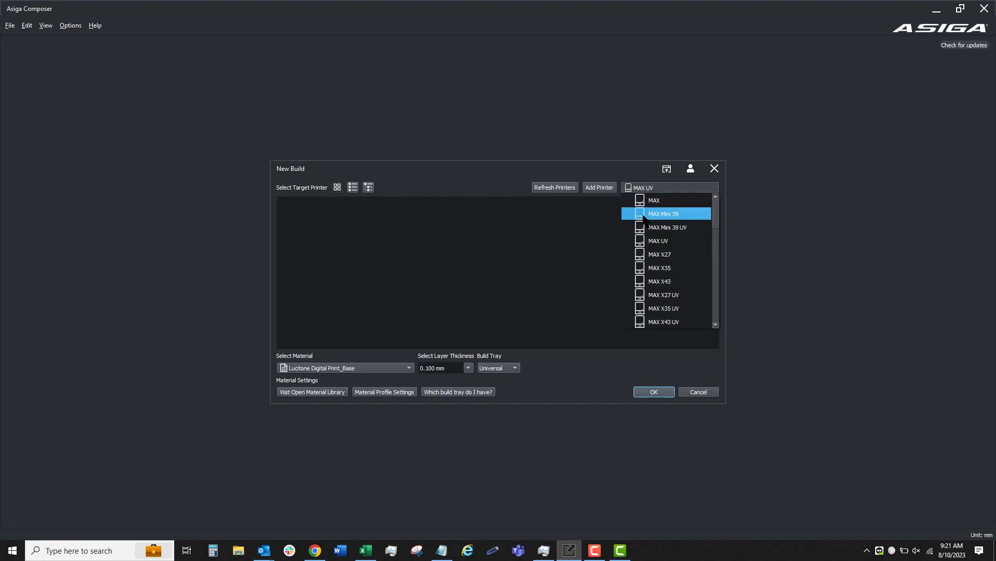
click(669, 242)
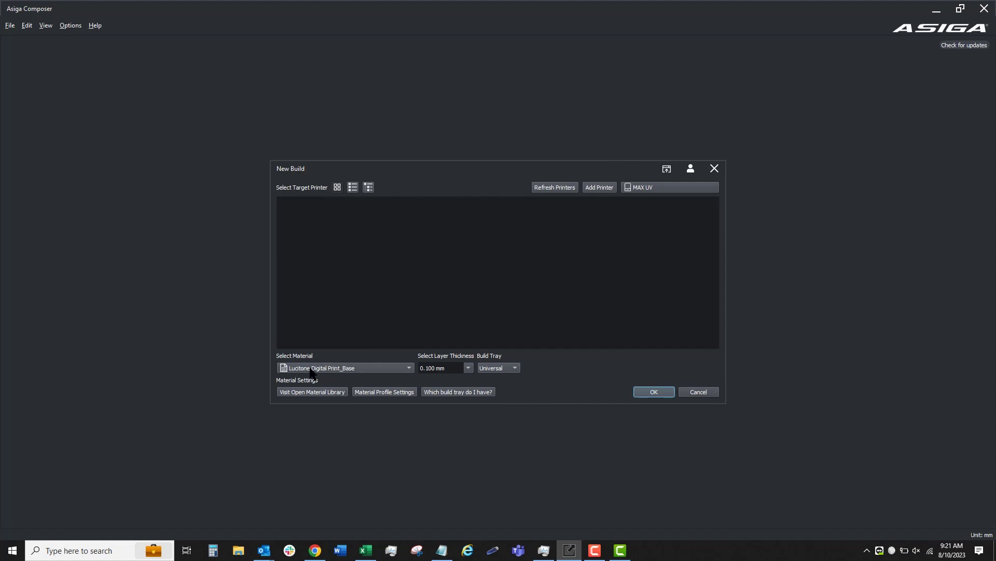
click(369, 367)
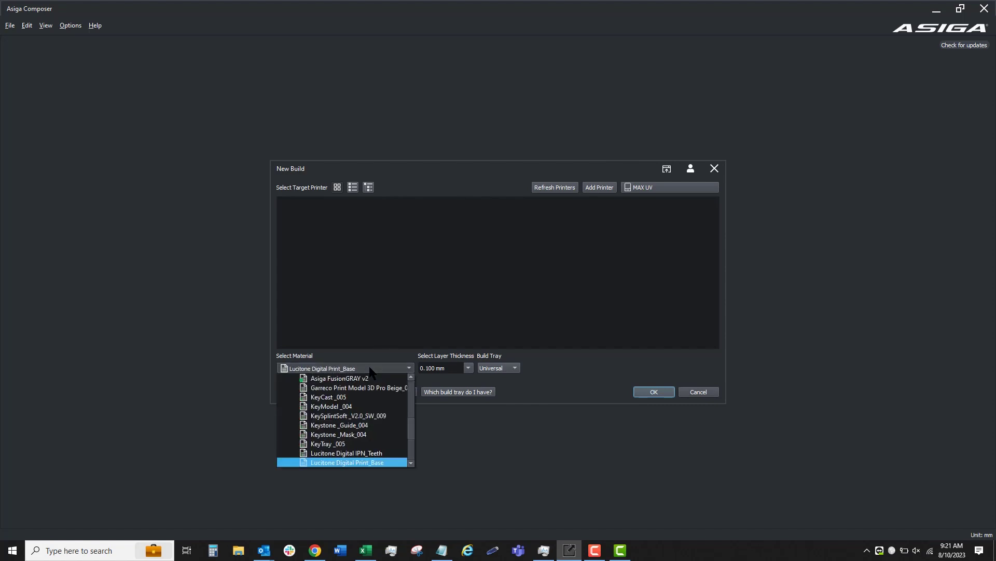
mouse_move(412, 430)
mouse_down()
mouse_move(411, 444)
mouse_move(413, 413)
mouse_up()
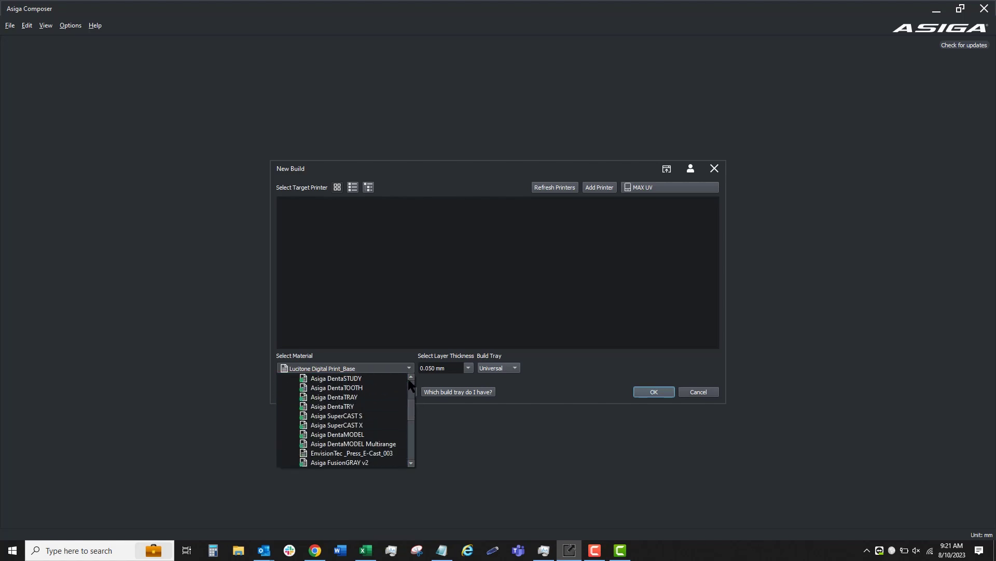
click(407, 358)
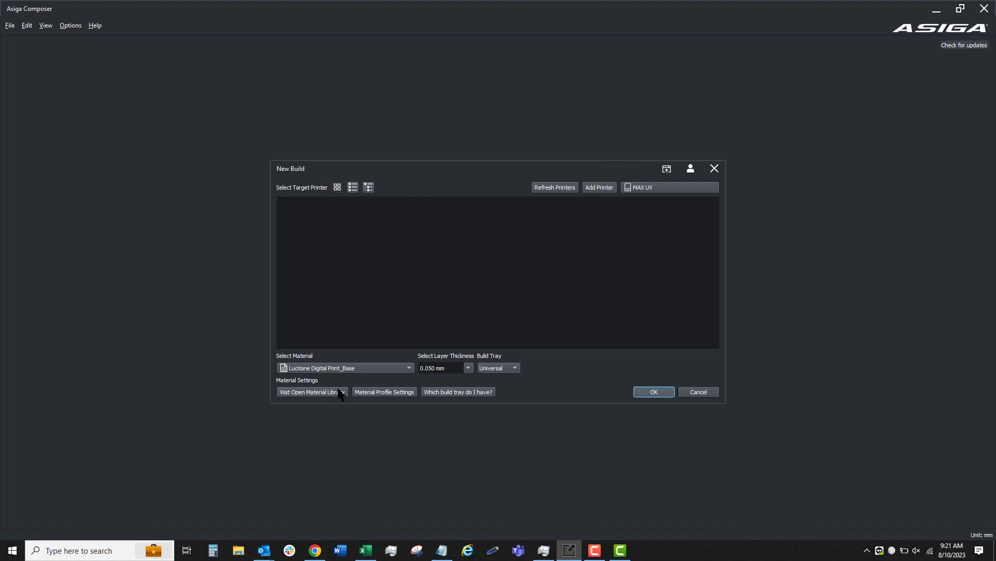
click(389, 368)
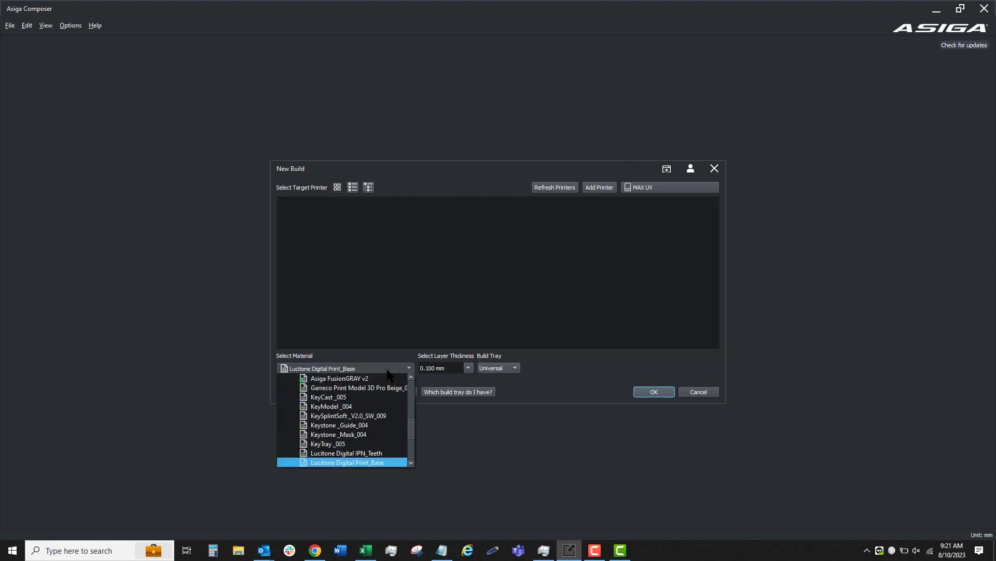
click(377, 463)
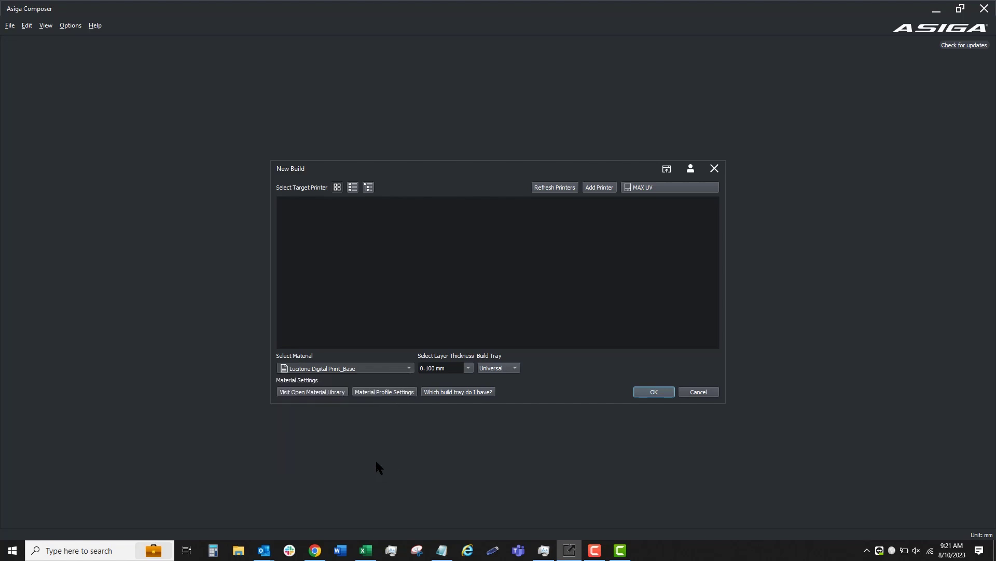
- Keep 0.100 mm layer thickness and the Universal build tray, then create the empty build
click(468, 368)
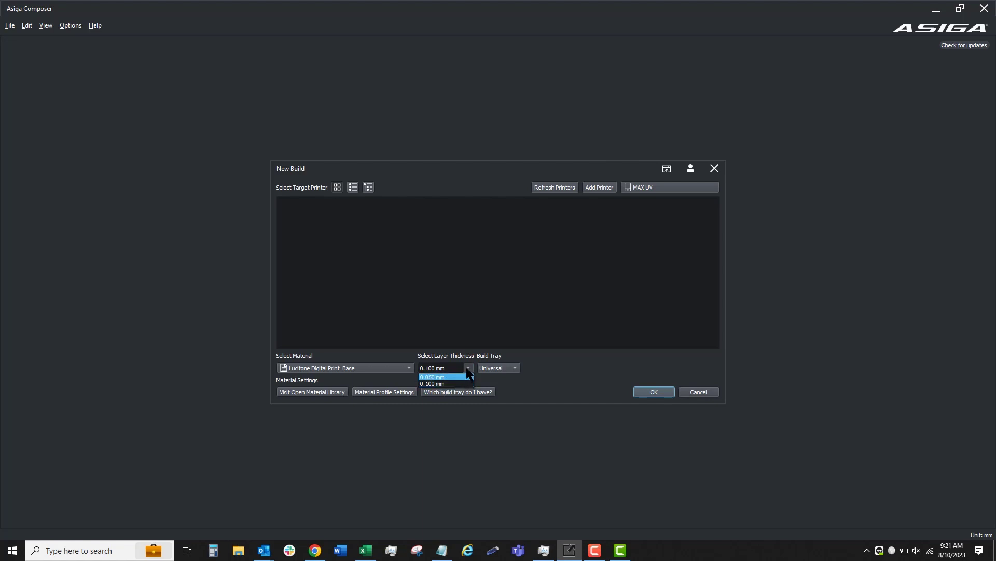
click(466, 369)
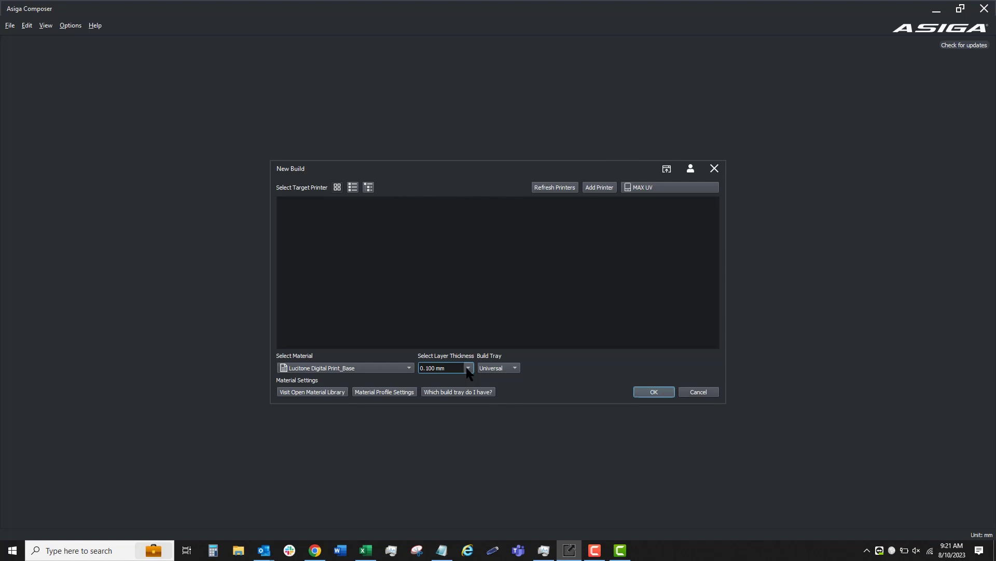
click(517, 369)
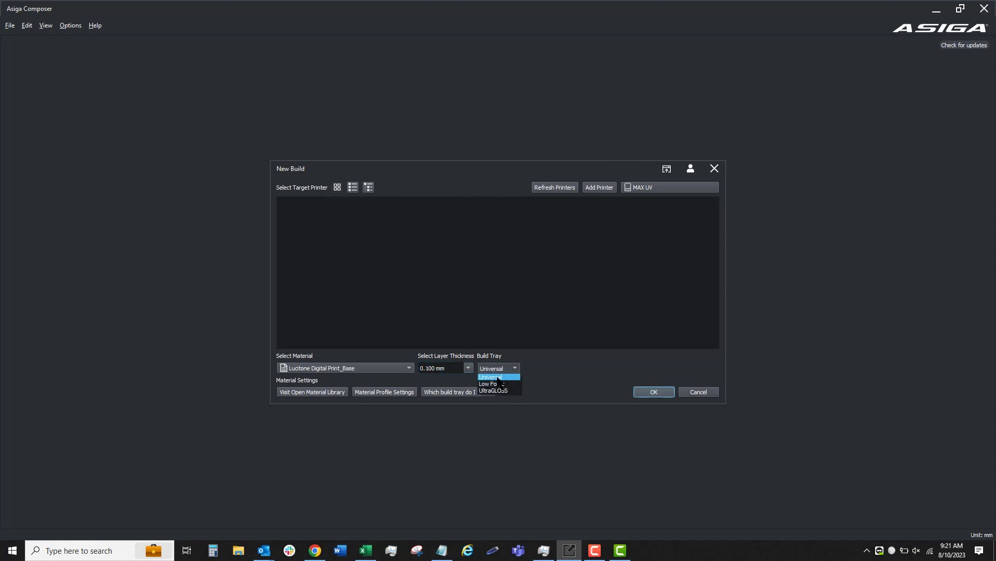
click(515, 369)
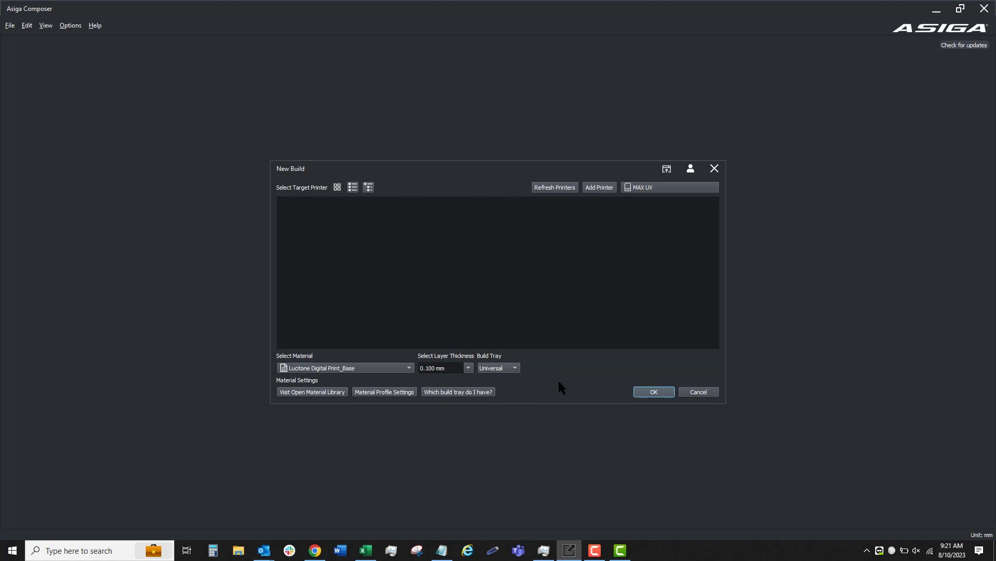
click(653, 393)
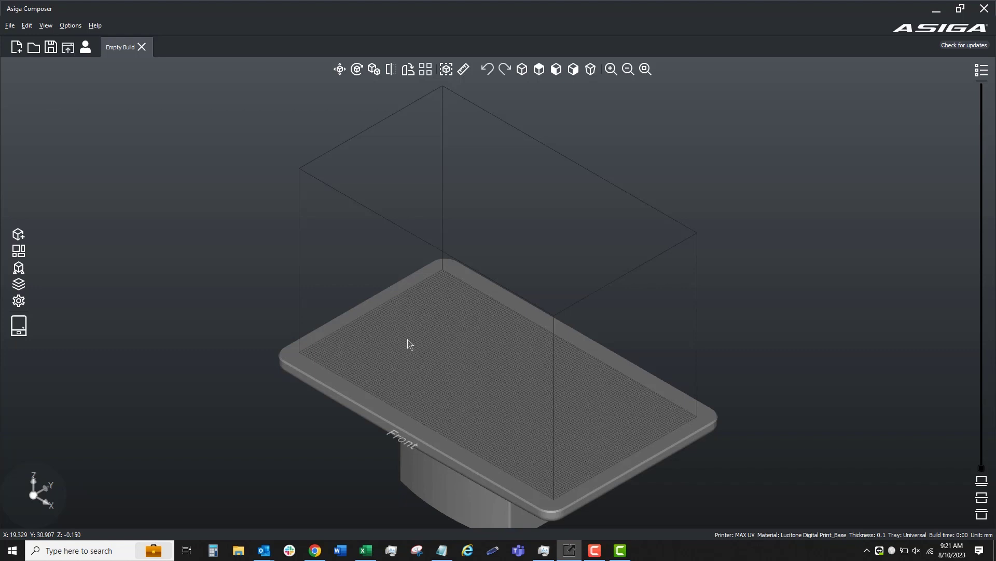
middle_drag(409, 342, 457, 337)
scroll(458, 337, up, 4)
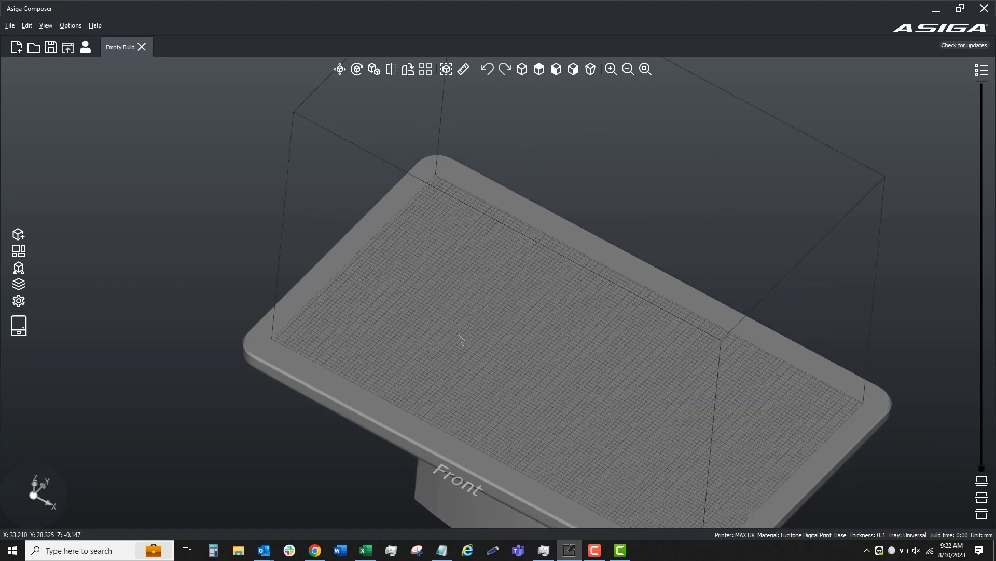
scroll(457, 338, down, 3)
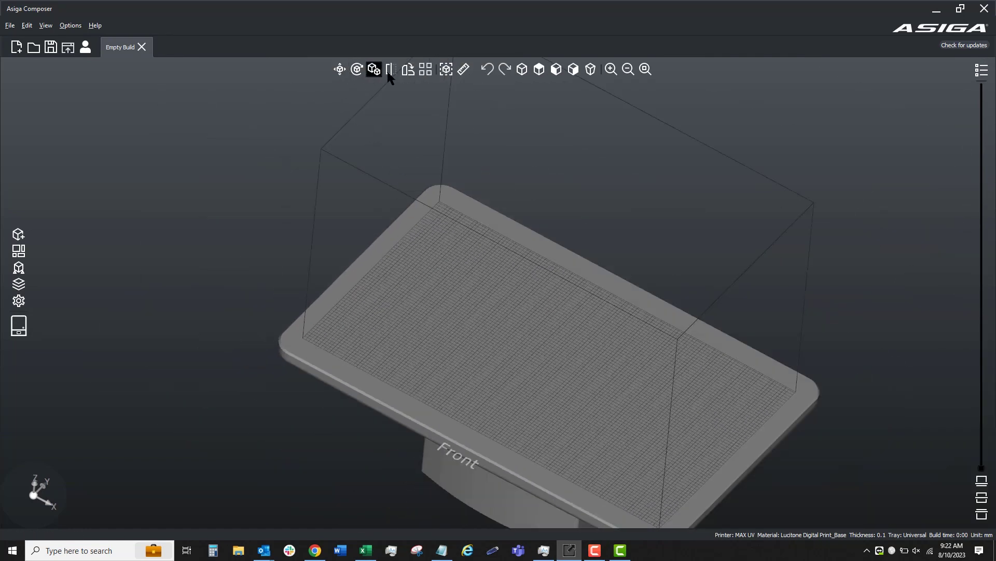
click(521, 74)
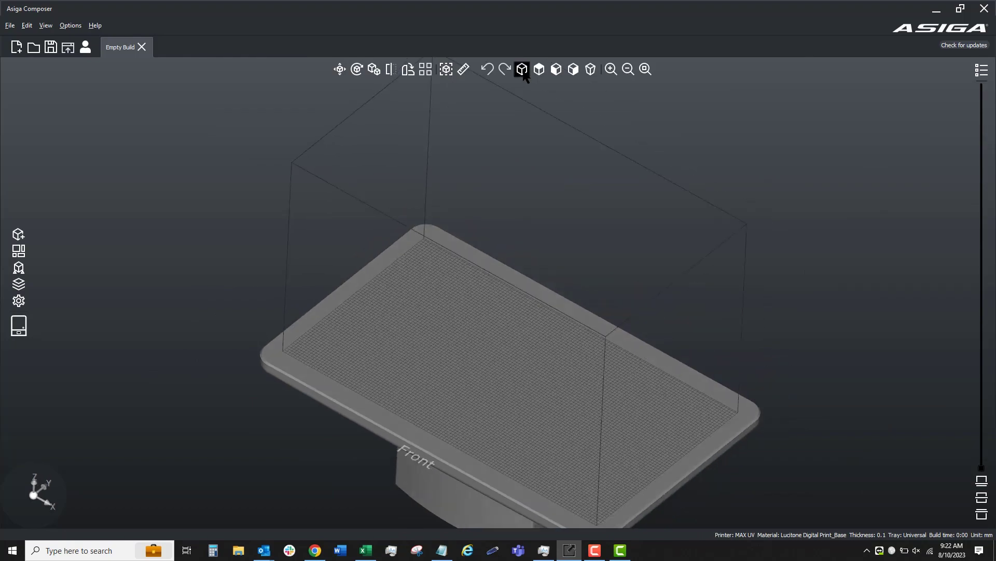
click(539, 69)
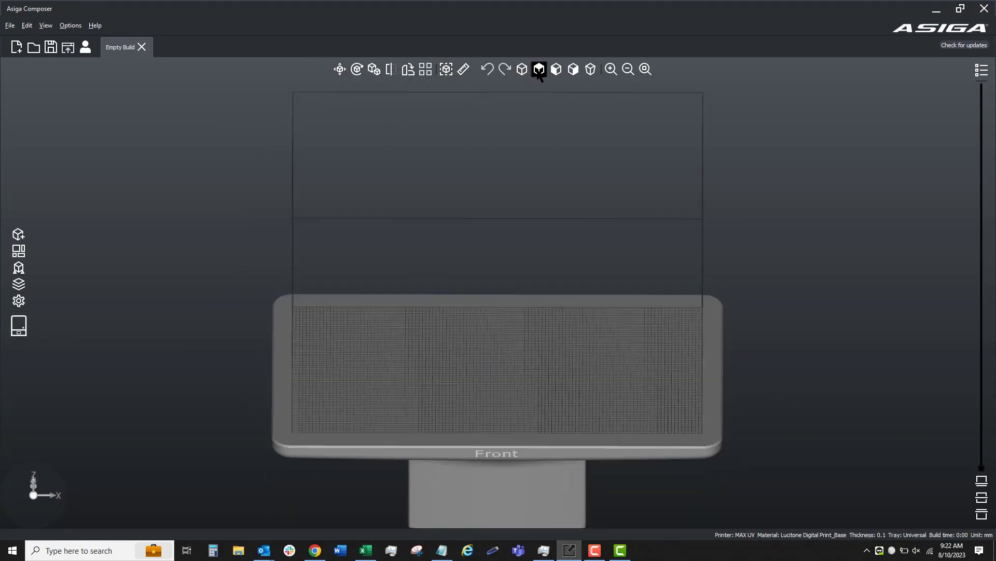
click(522, 69)
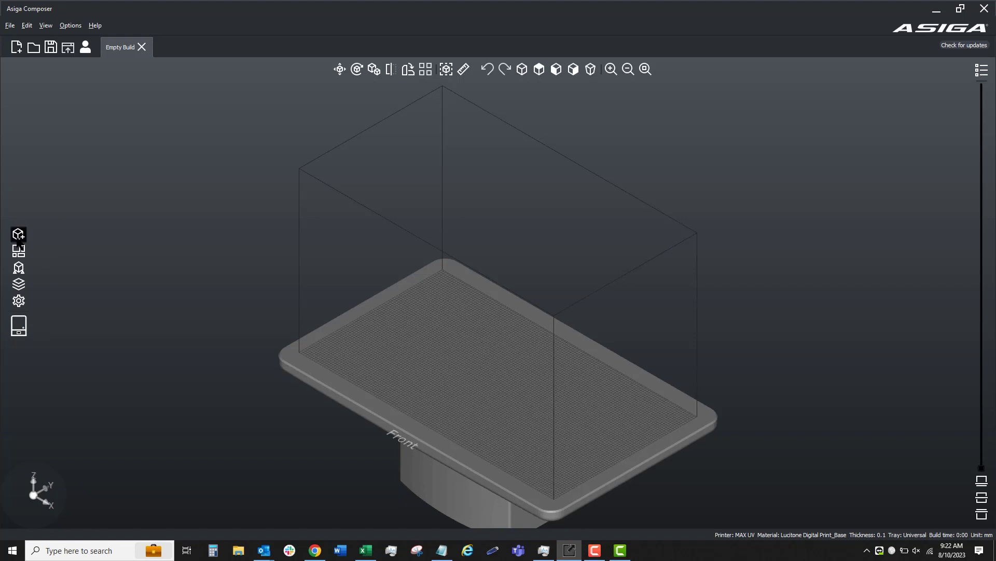
- Add denture B base.stl to the build, auto-placing it on the platform
click(19, 236)
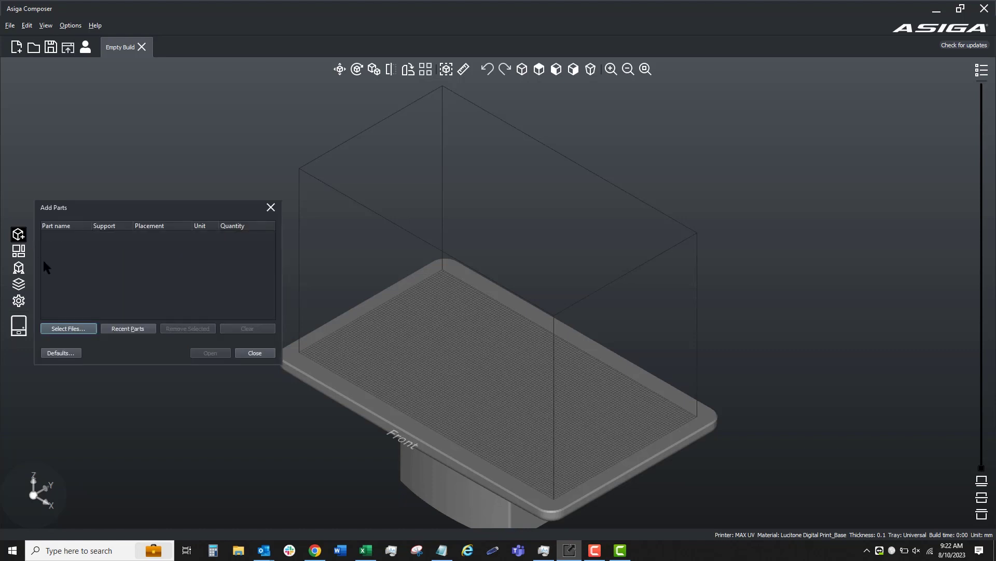
click(76, 328)
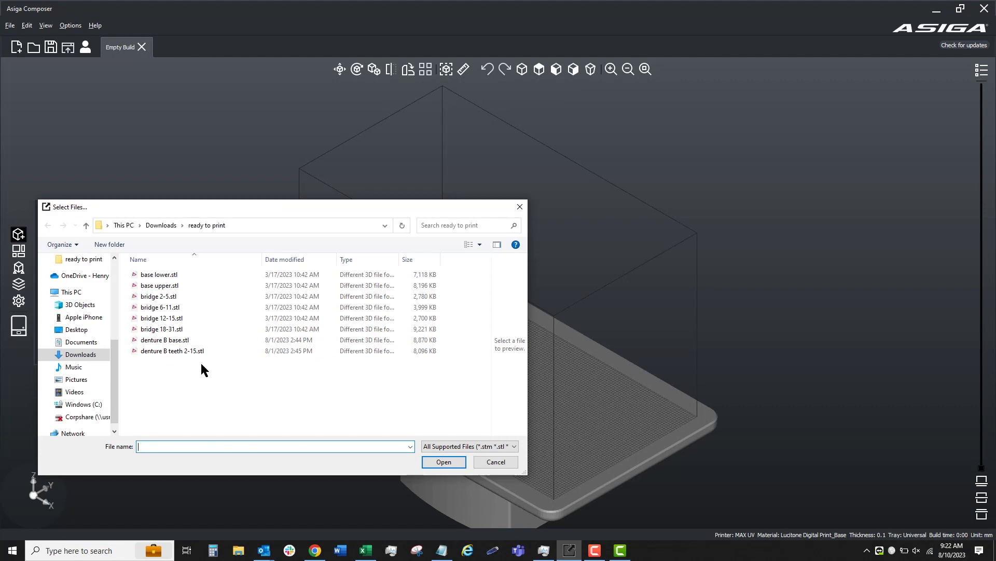
click(176, 341)
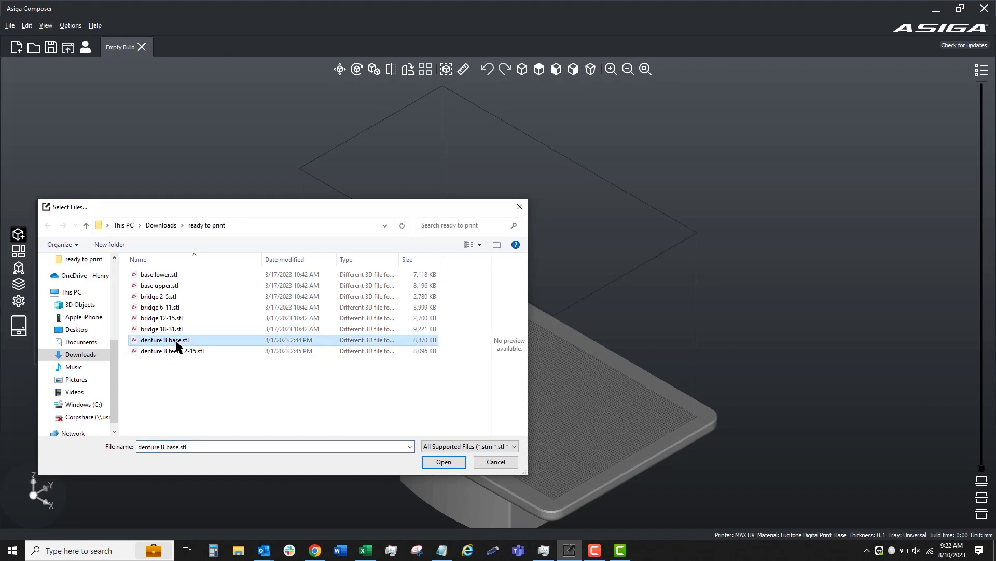
click(443, 462)
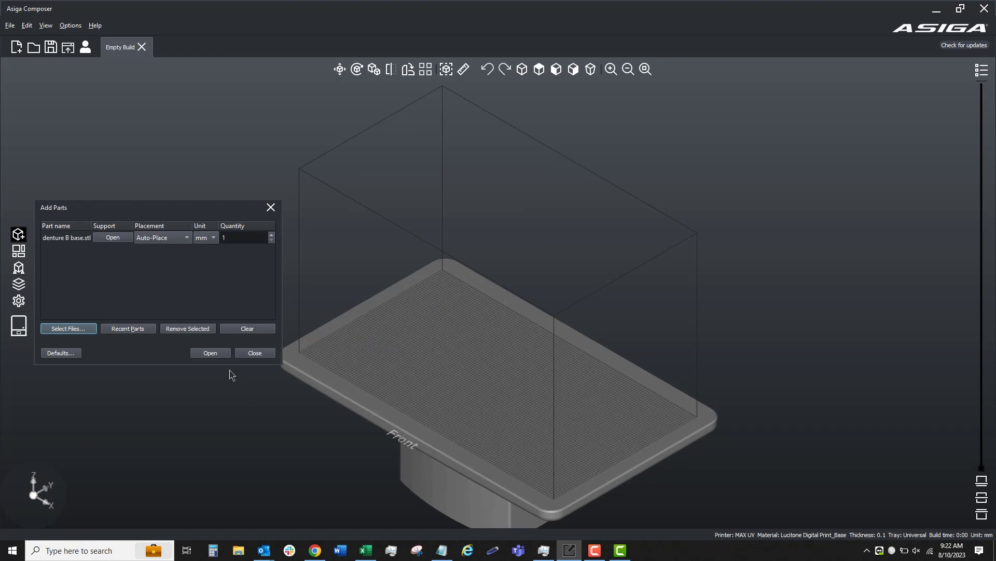
click(218, 354)
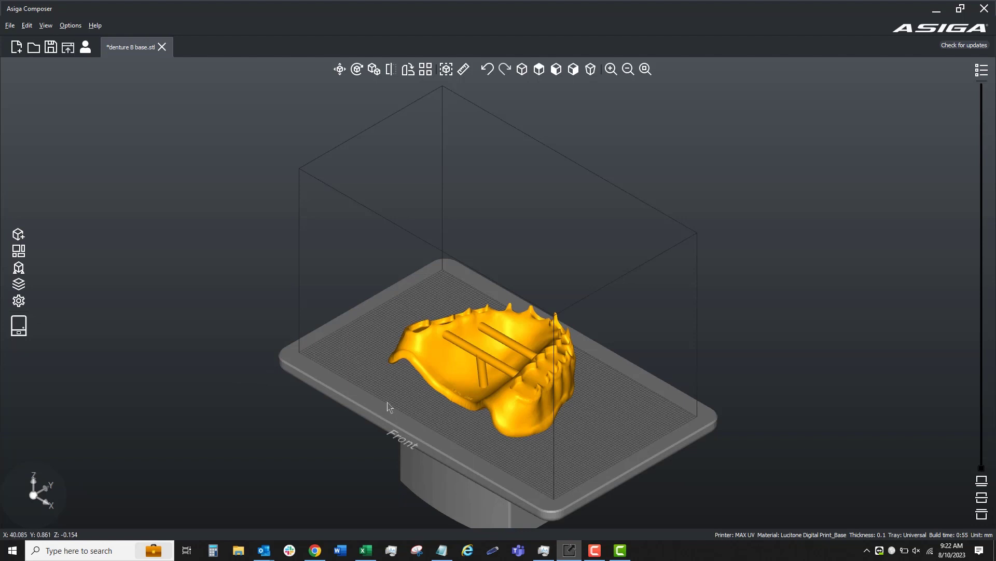
- Switch to the top view and select the denture B base model
right_drag(389, 406, 589, 390)
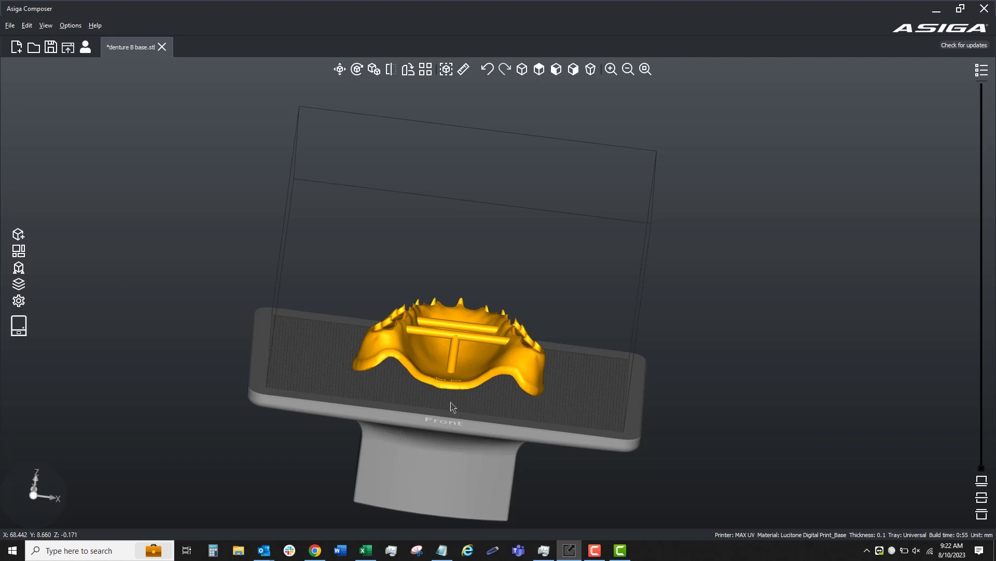
click(539, 69)
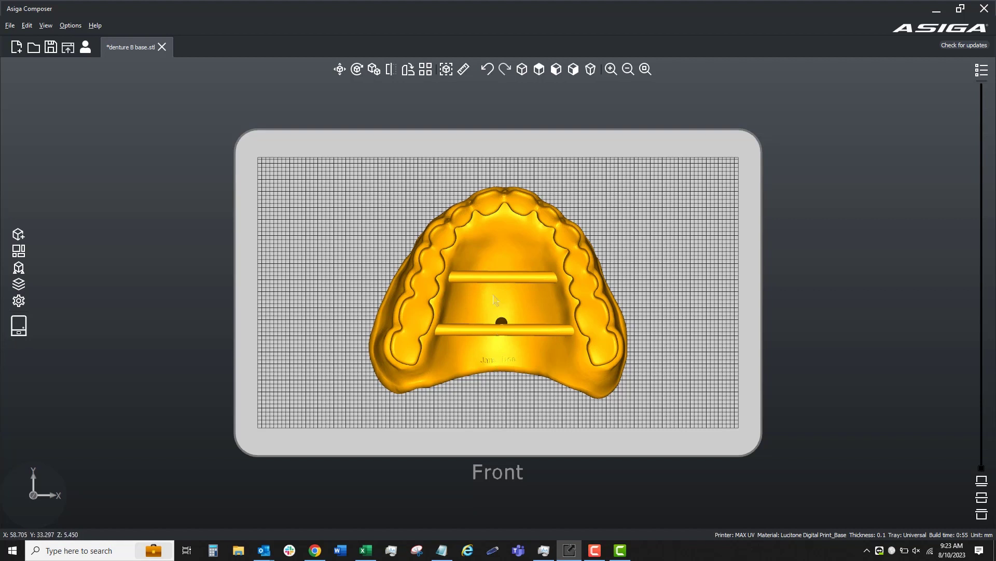
click(494, 299)
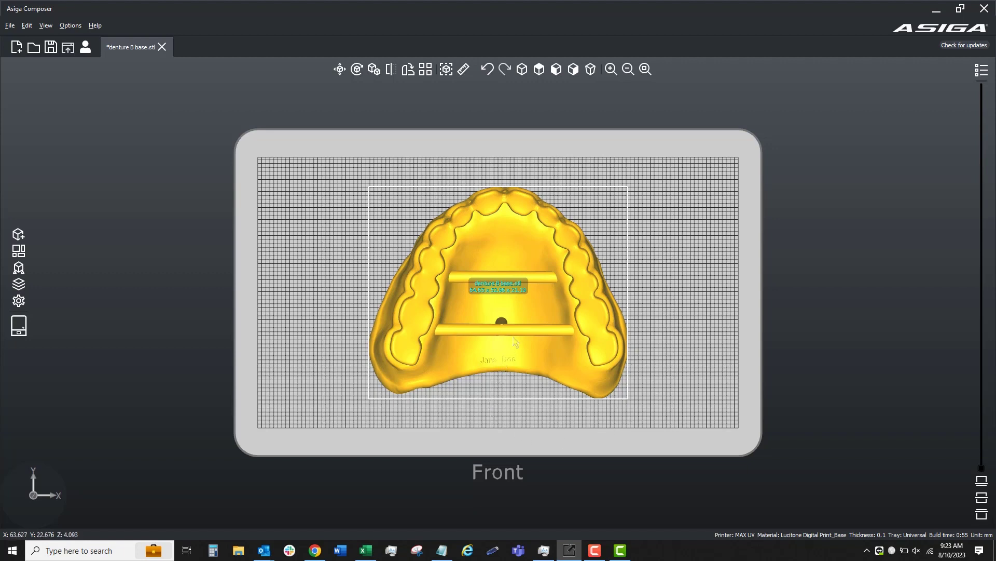
- Tilt the denture base about 2° around X after undoing a steeper trial tilt
click(559, 72)
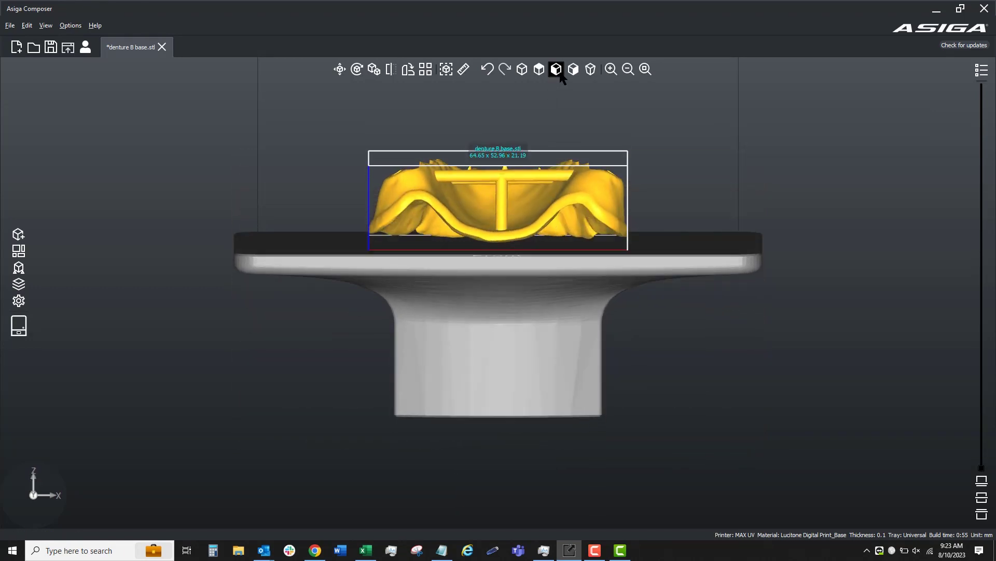
click(569, 73)
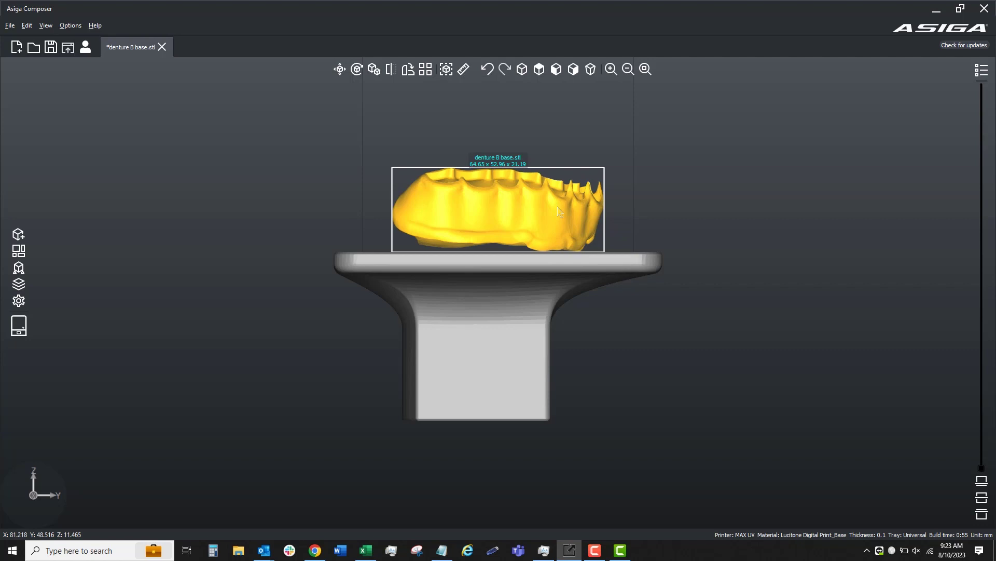
mouse_move(558, 212)
mouse_down()
mouse_move(546, 176)
mouse_move(561, 208)
mouse_move(554, 202)
mouse_up()
right_drag(570, 218, 498, 207)
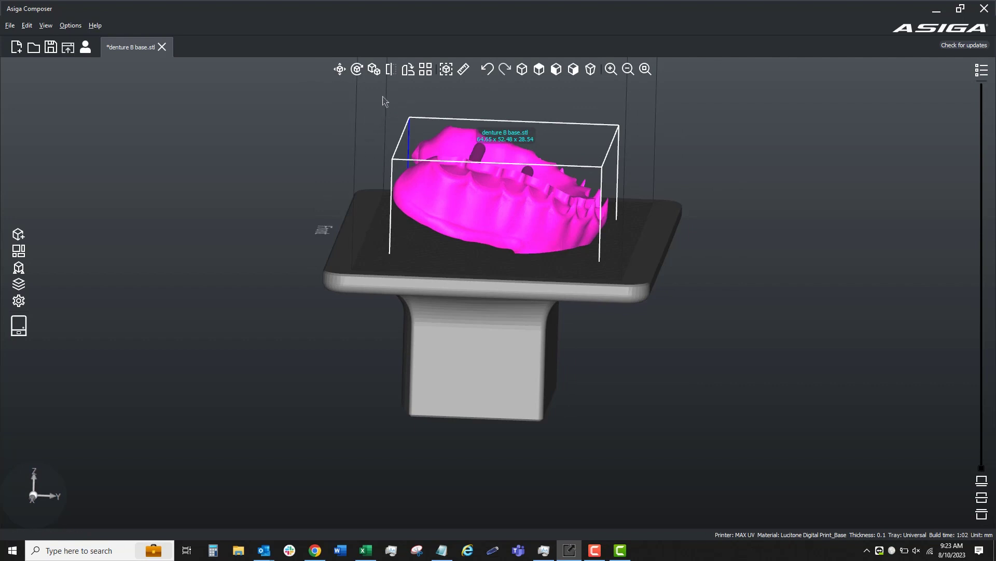
click(486, 69)
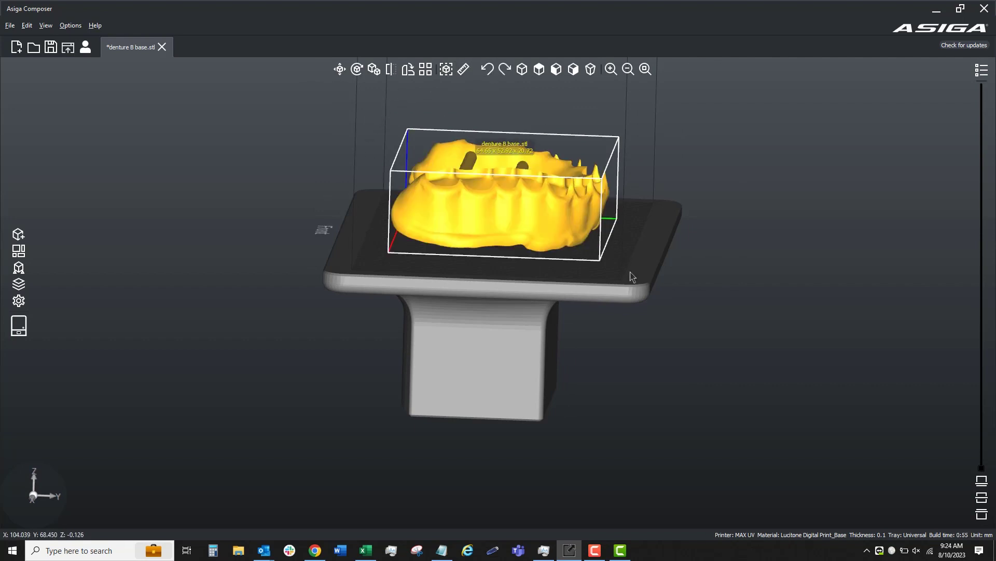
right_drag(644, 270, 649, 251)
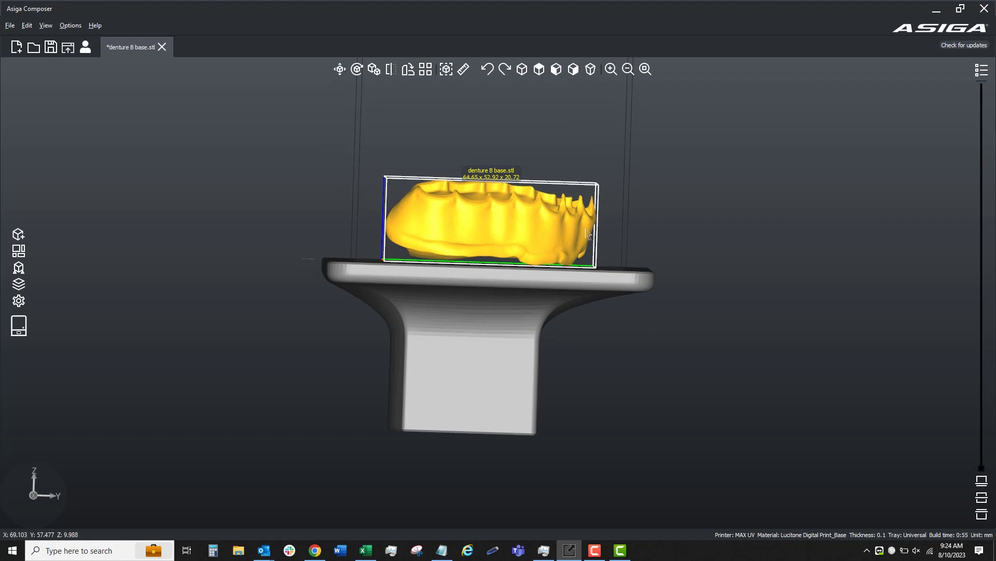
mouse_move(588, 233)
mouse_down()
mouse_move(582, 209)
mouse_move(593, 229)
mouse_move(614, 216)
mouse_move(635, 239)
mouse_move(600, 229)
mouse_up()
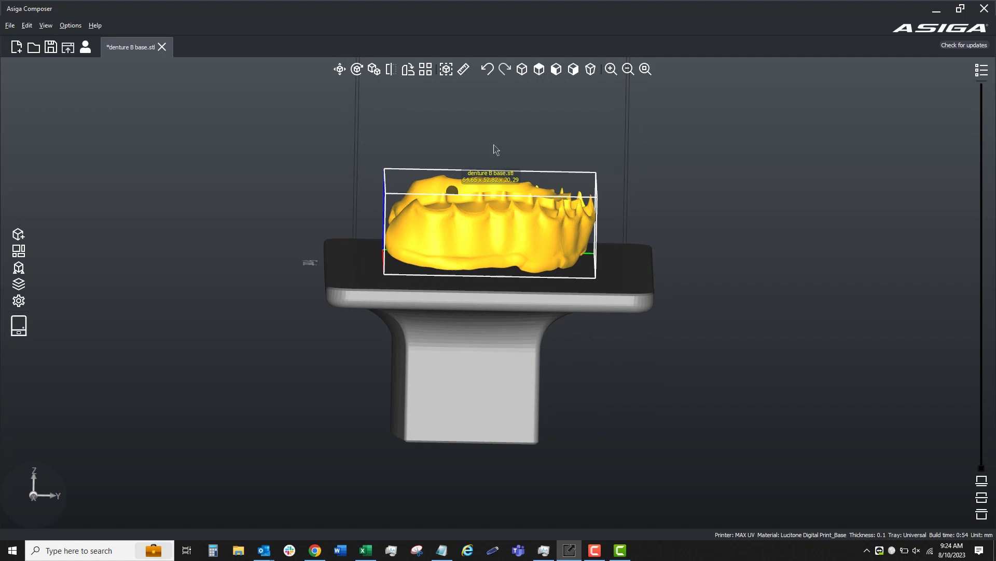
- Rotate the denture base 80° around the X axis with Rotate Parts
click(357, 71)
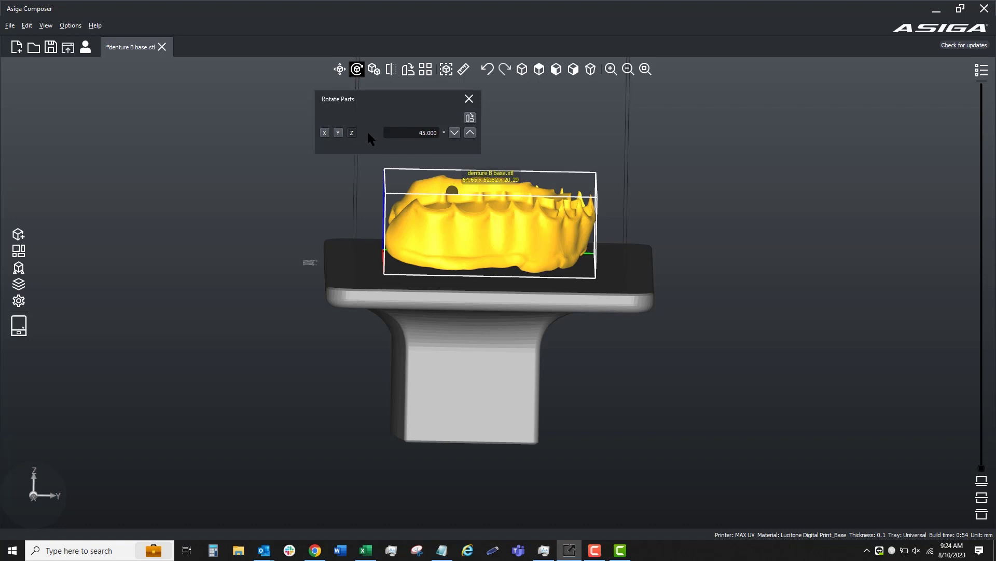
drag(363, 216, 339, 163)
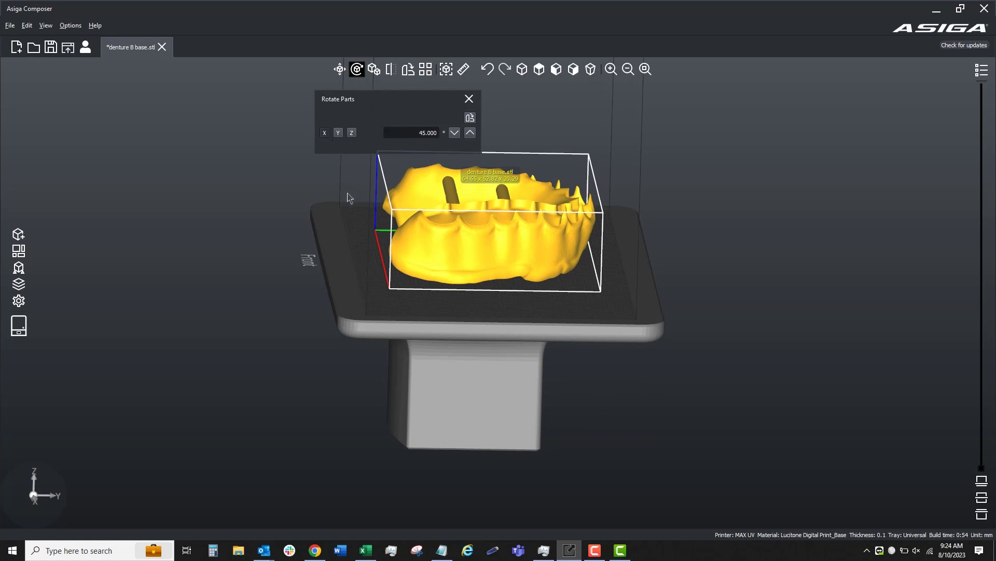
click(420, 134)
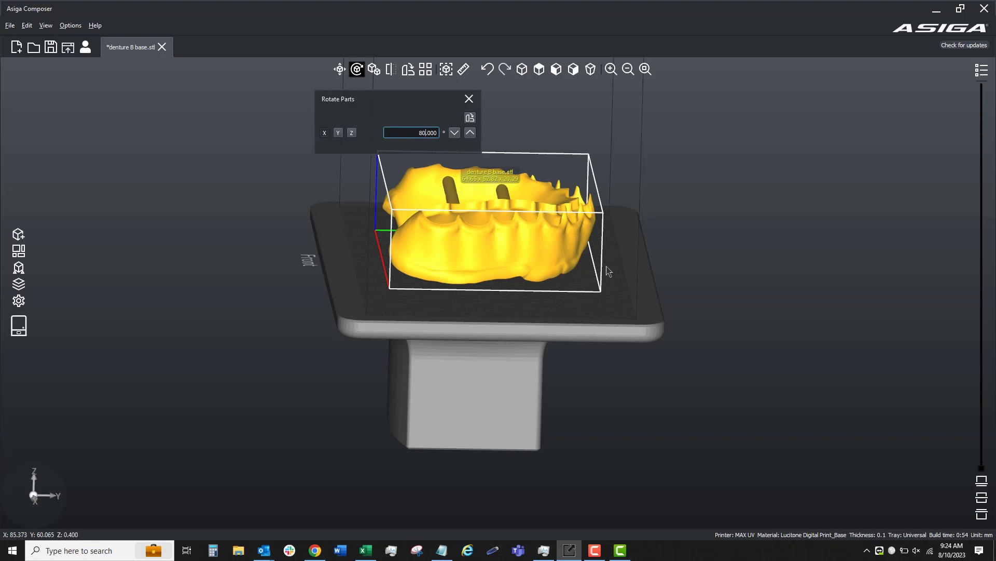
click(471, 133)
drag(602, 254, 450, 271)
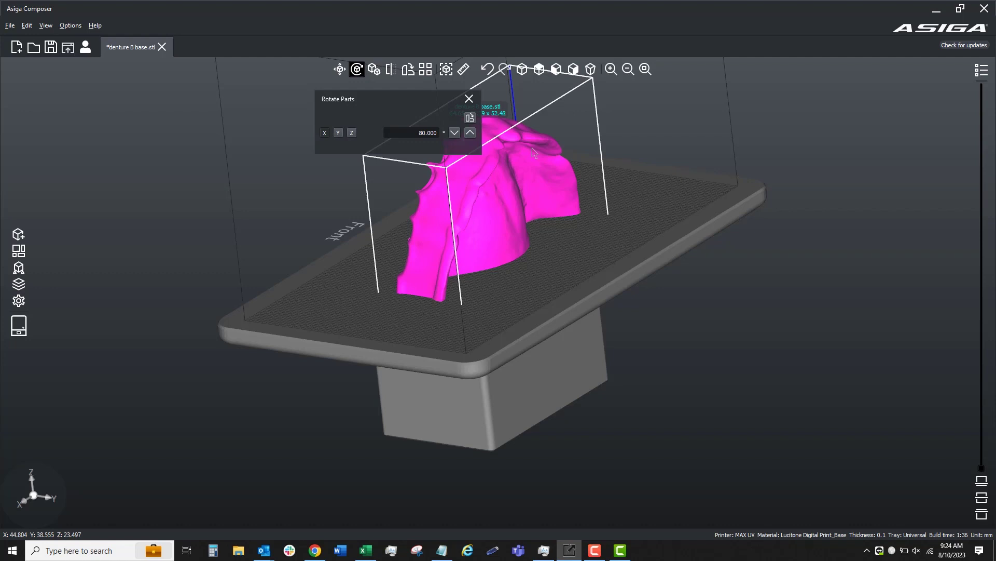
- Undo the 80° rotation and rotate the denture 70° around X instead
click(421, 133)
text(7)
click(486, 69)
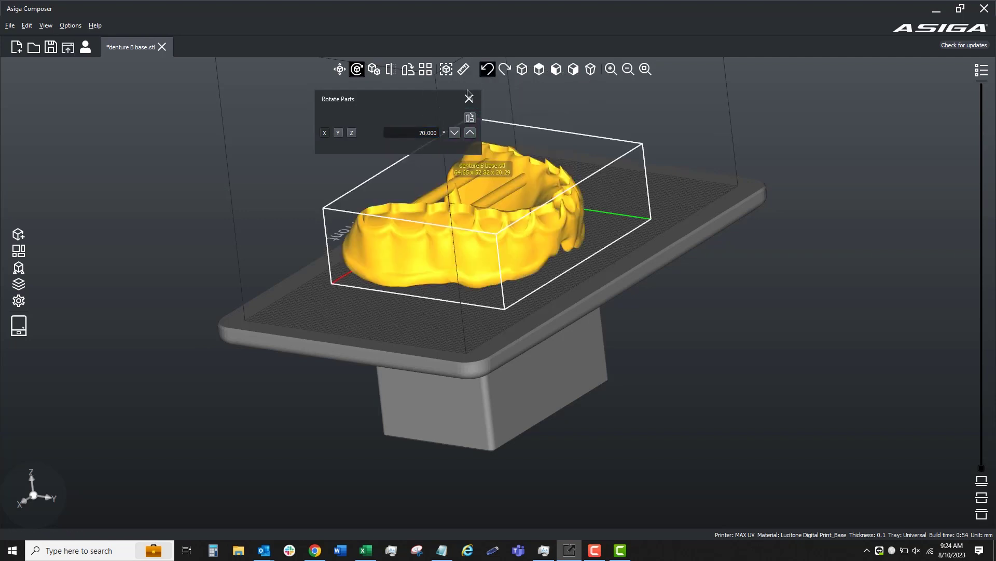
click(470, 133)
drag(554, 241, 700, 225)
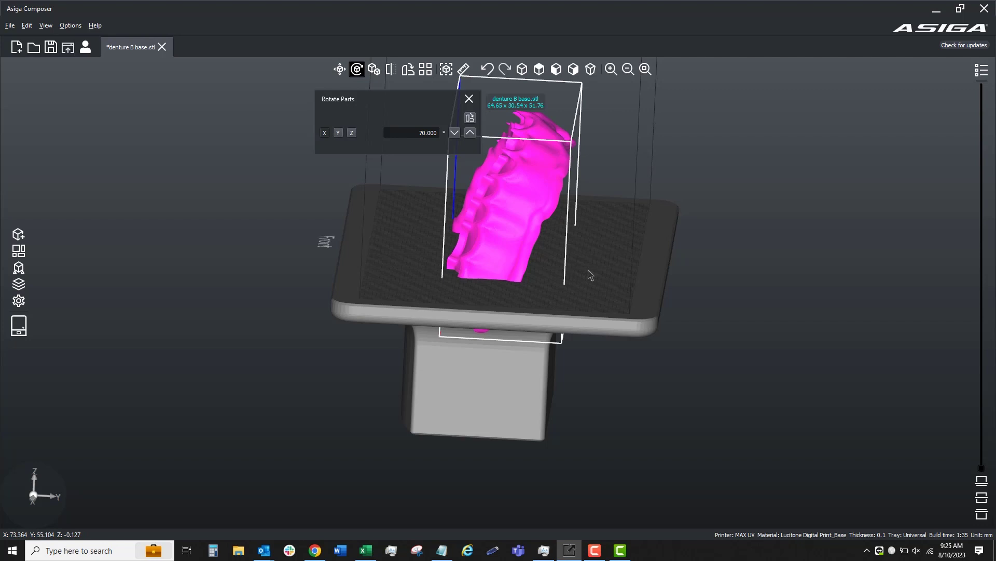
drag(592, 276, 540, 285)
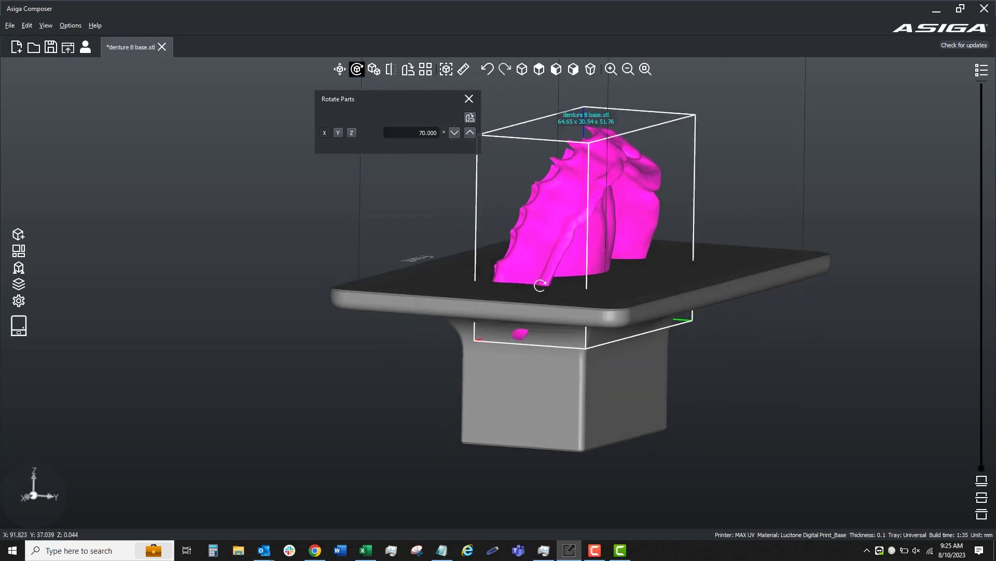
- Close Rotate Parts and move the upright denture about 15 mm along the YZ plane
click(470, 99)
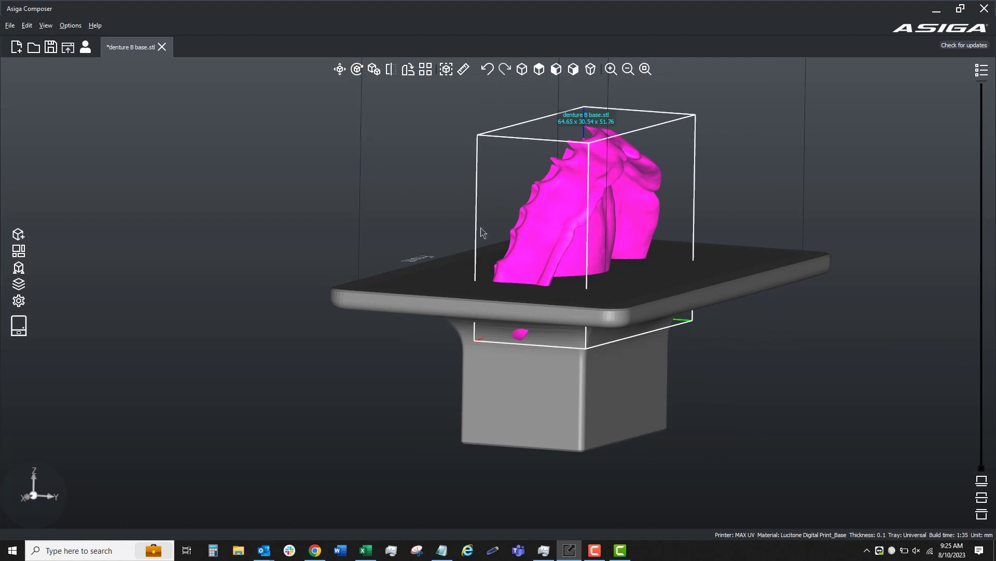
scroll(612, 249, down, 3)
drag(612, 249, 674, 243)
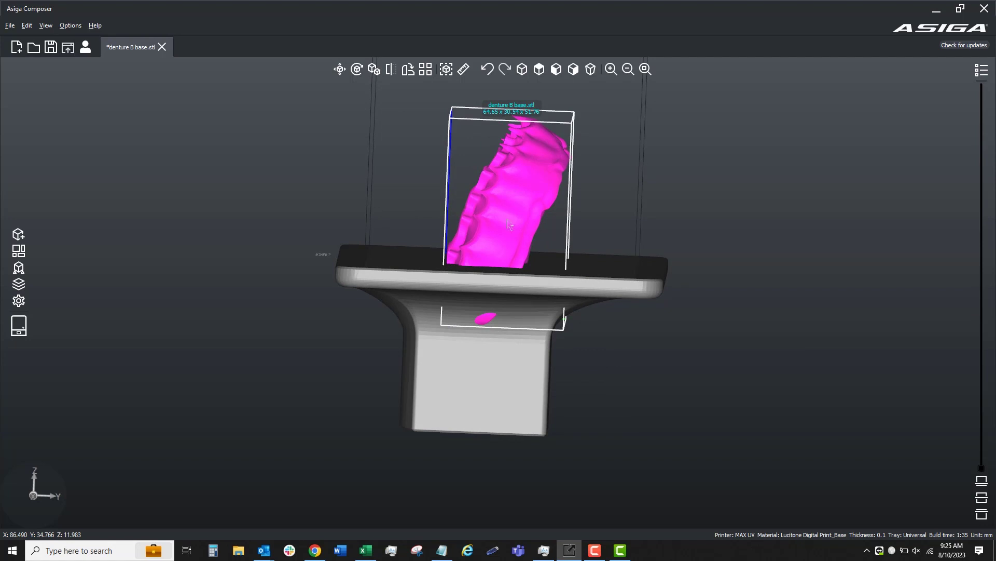
drag(509, 225, 481, 245)
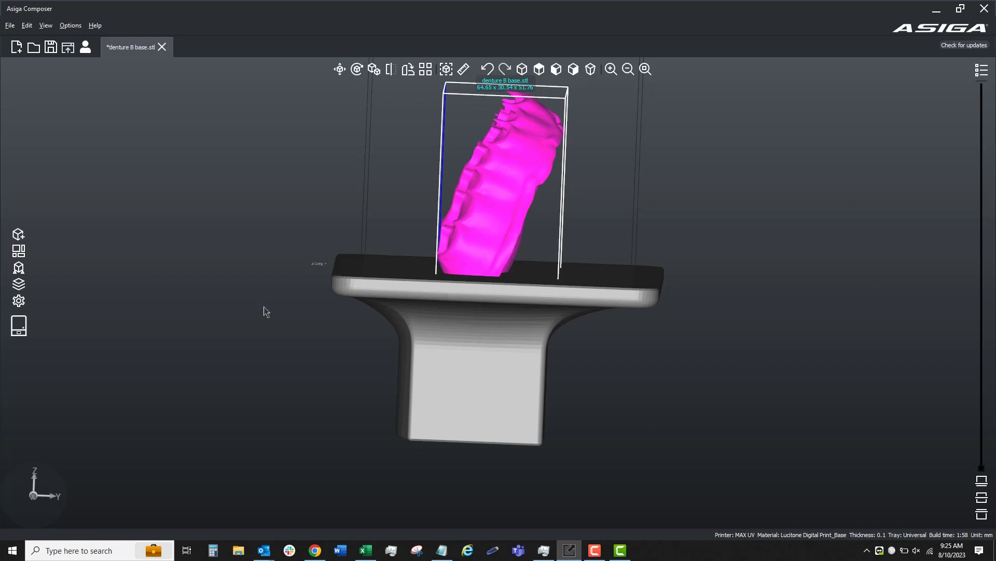
drag(273, 305, 445, 329)
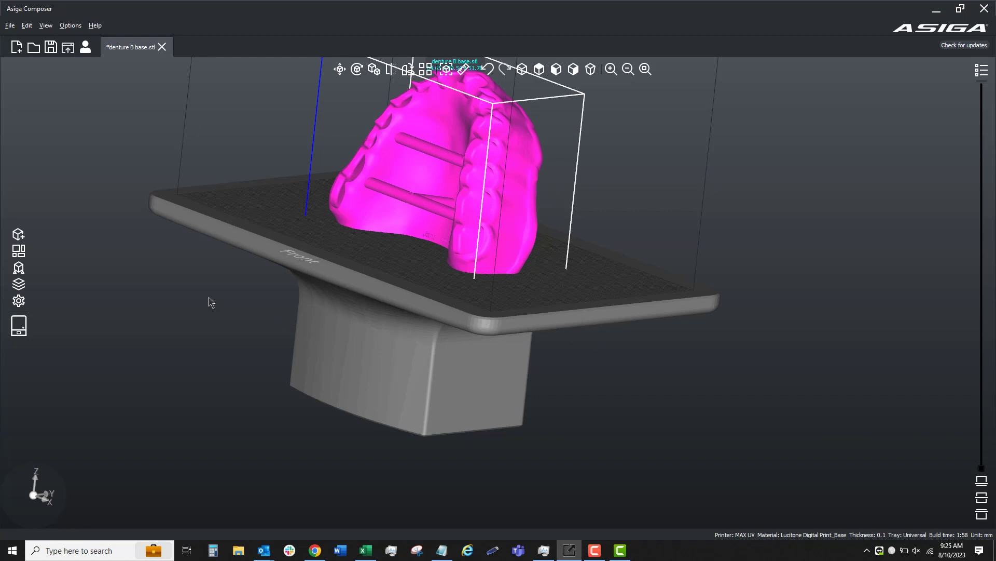
- Apply Auto-Place to the denture base after reviewing the Advanced placement options
click(19, 256)
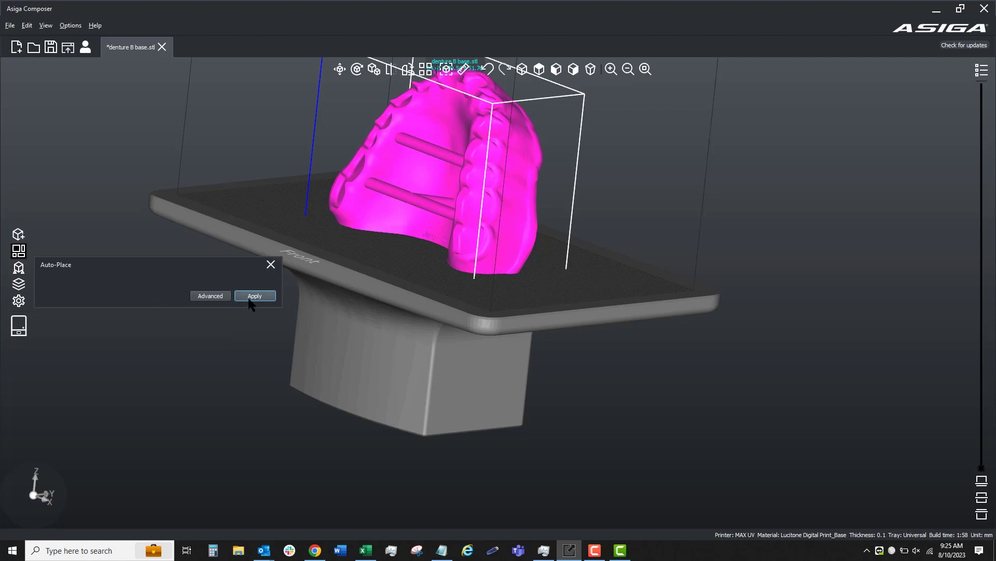
click(210, 296)
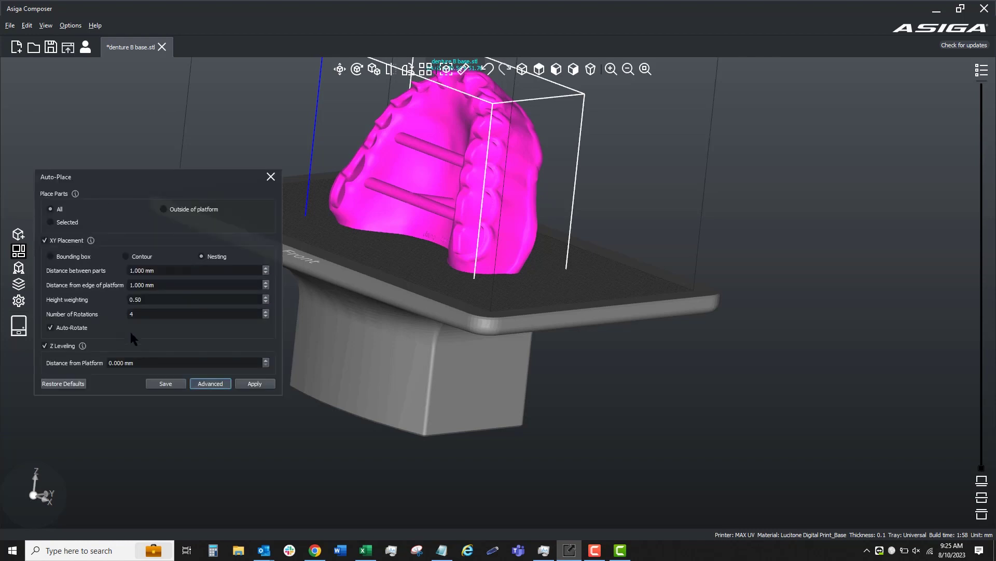
click(207, 386)
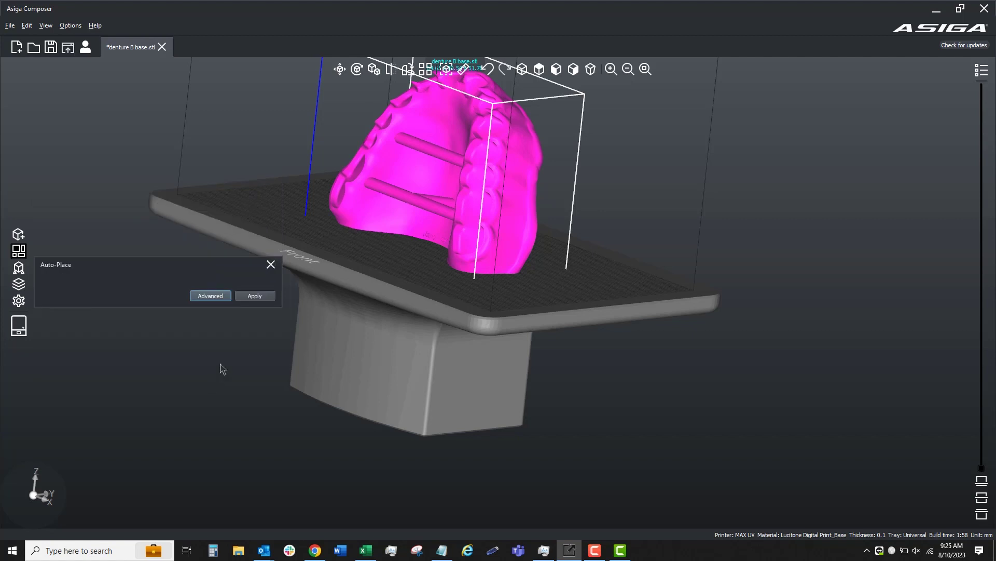
click(255, 296)
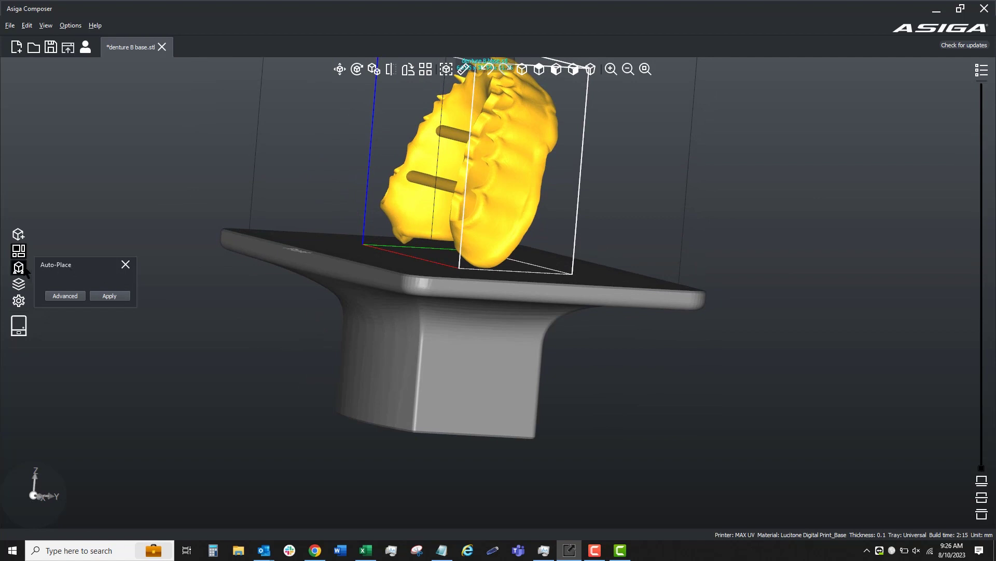
- Show all Generate Support settings and toggle the 8.000 mm Tallest support limit
click(25, 269)
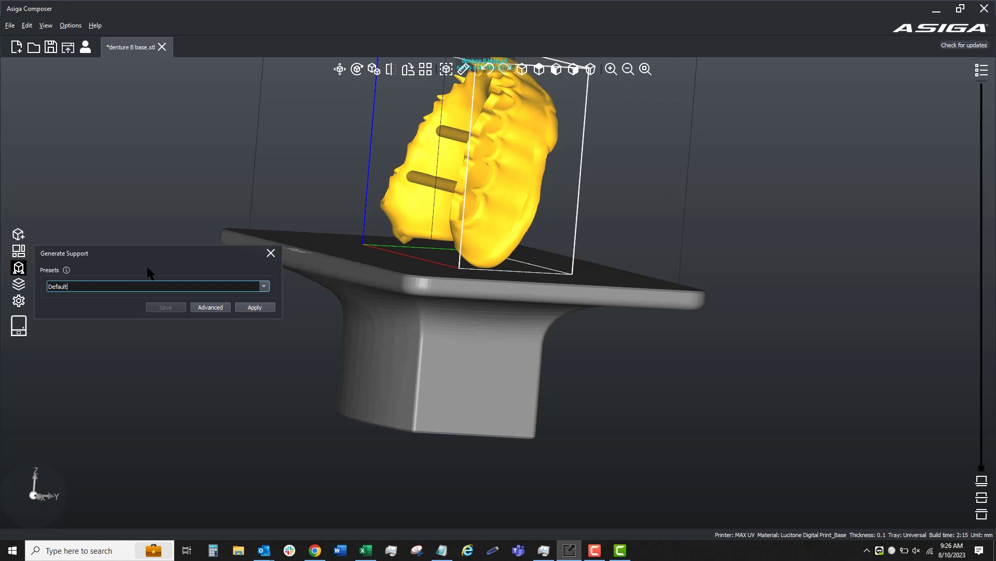
click(210, 307)
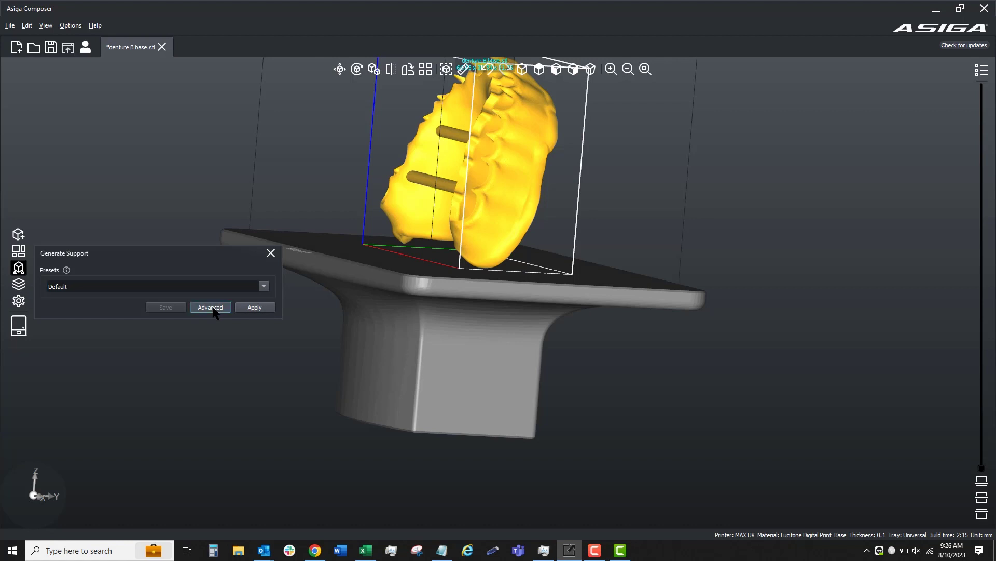
scroll(380, 318, down, 3)
drag(381, 318, 325, 300)
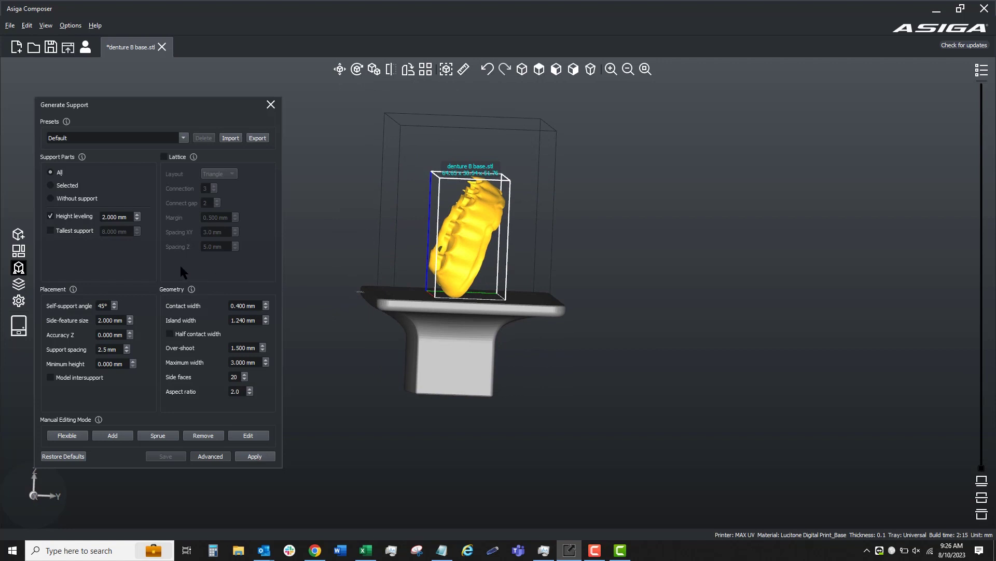
click(50, 230)
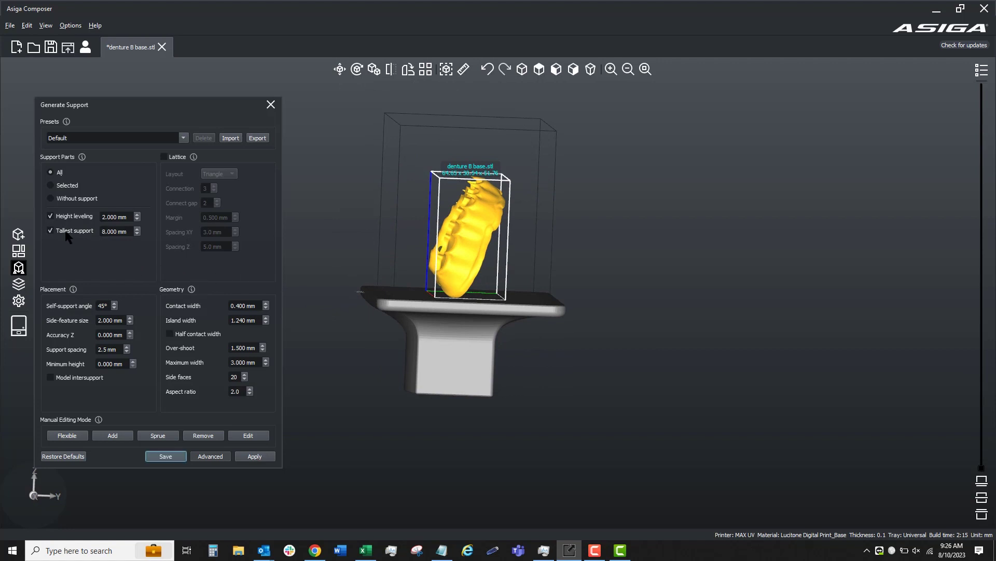
- Generate default supports beneath the upright denture base and inspect them
click(254, 455)
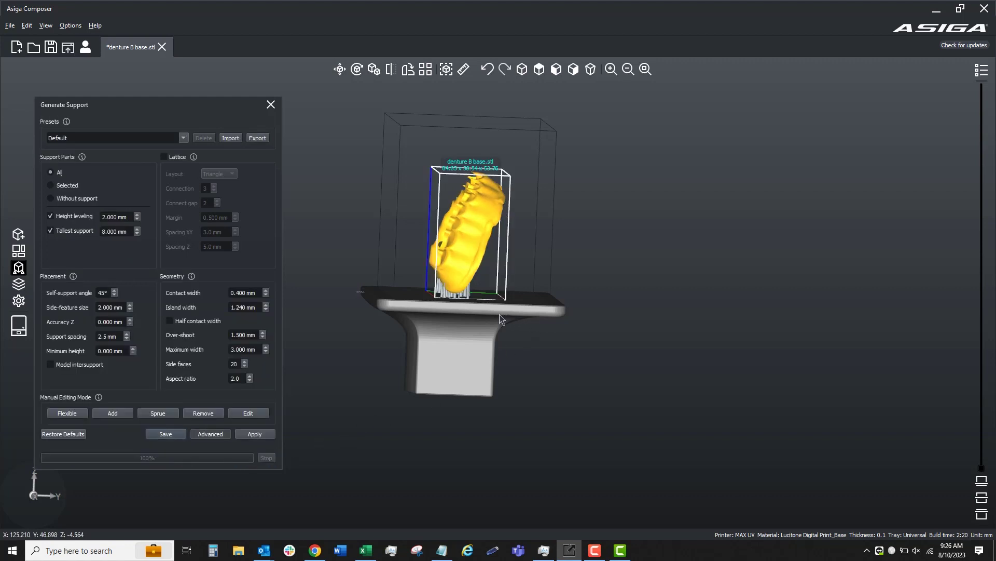
right_drag(486, 317, 492, 301)
scroll(492, 301, up, 5)
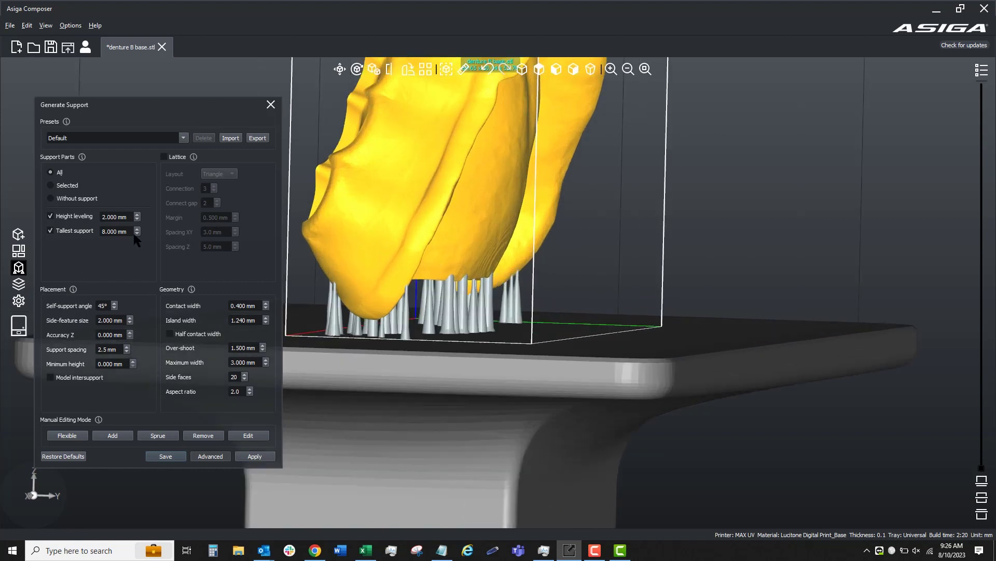
scroll(445, 279, down, 2)
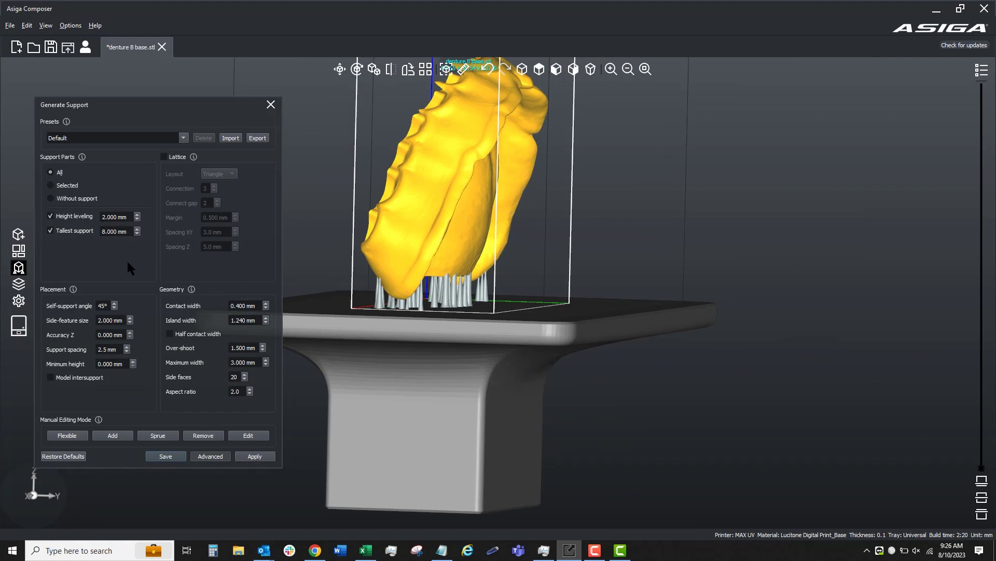
- Uncheck Tallest support and regenerate a dense support forest under the denture
click(51, 231)
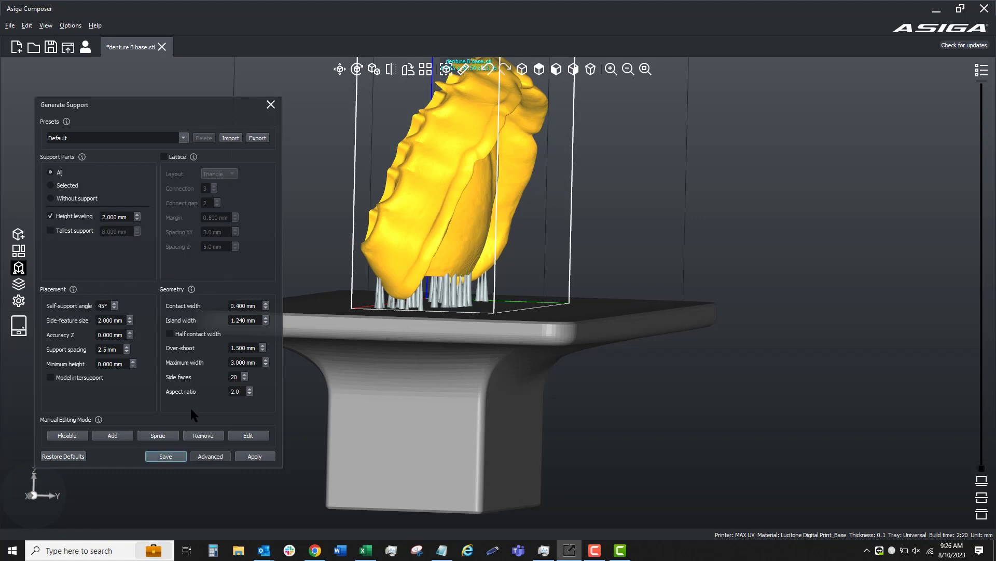
click(253, 457)
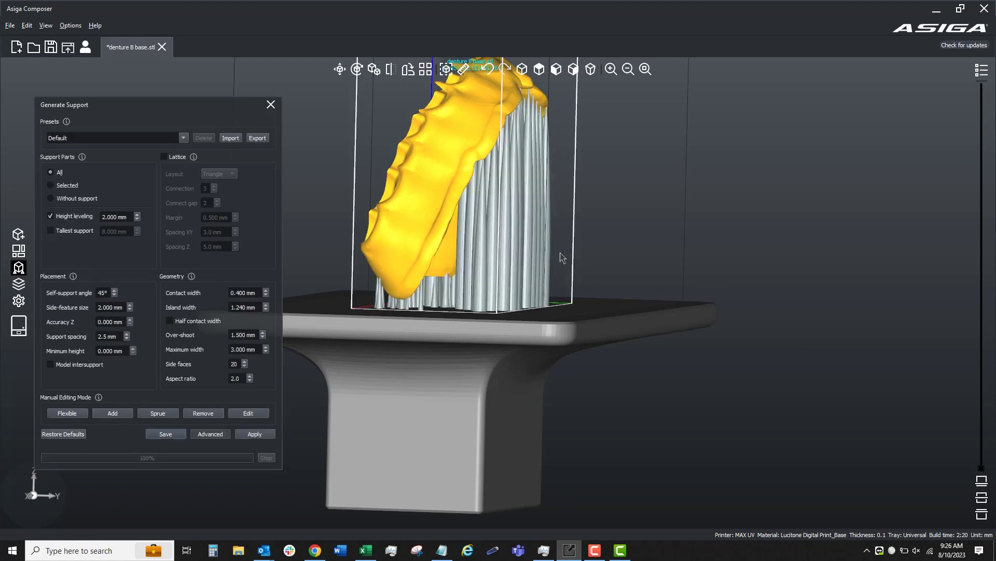
drag(569, 246, 402, 340)
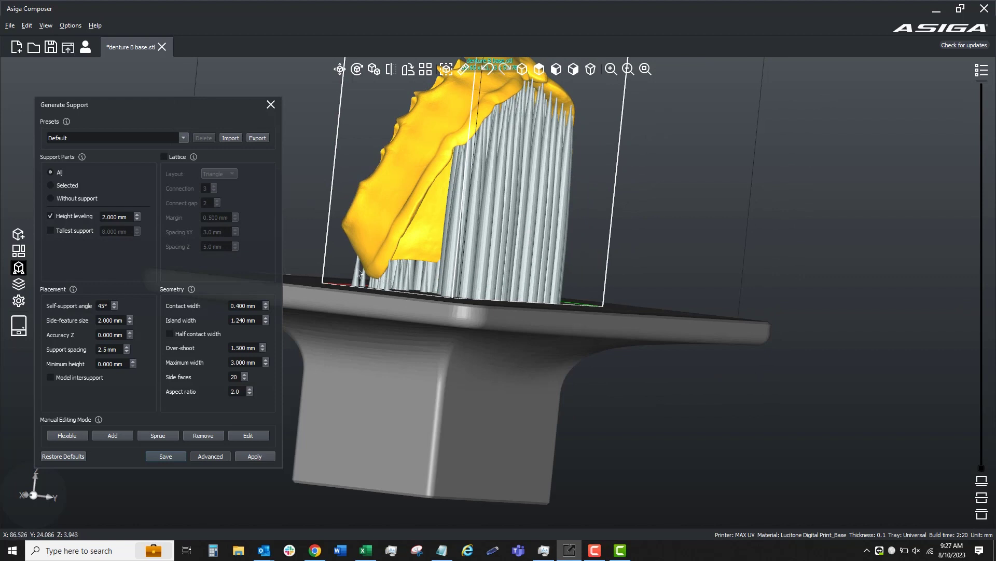
- Enter manual support mode and zoom in on the denture base's underside to inspect edge support points
click(118, 436)
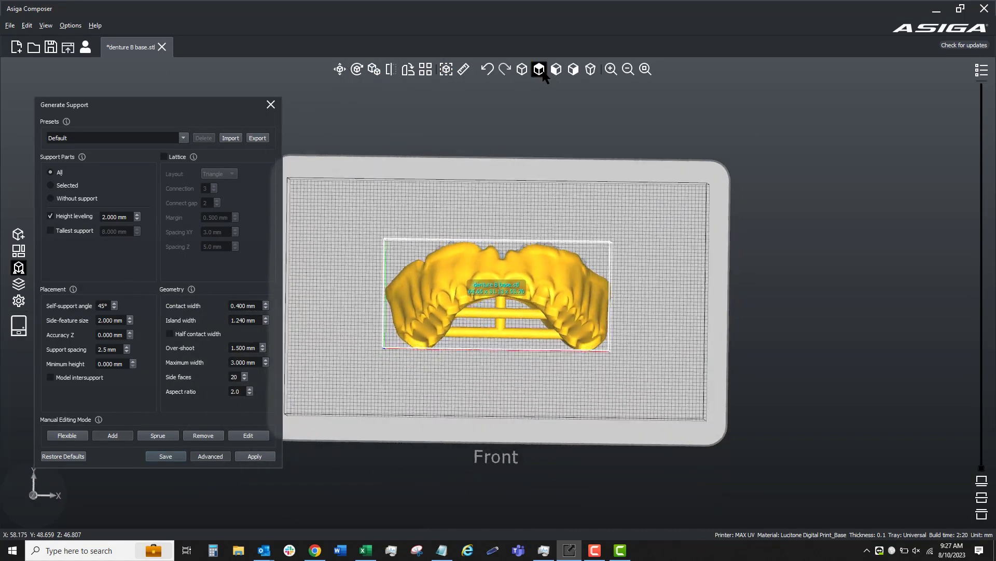
click(543, 72)
click(542, 72)
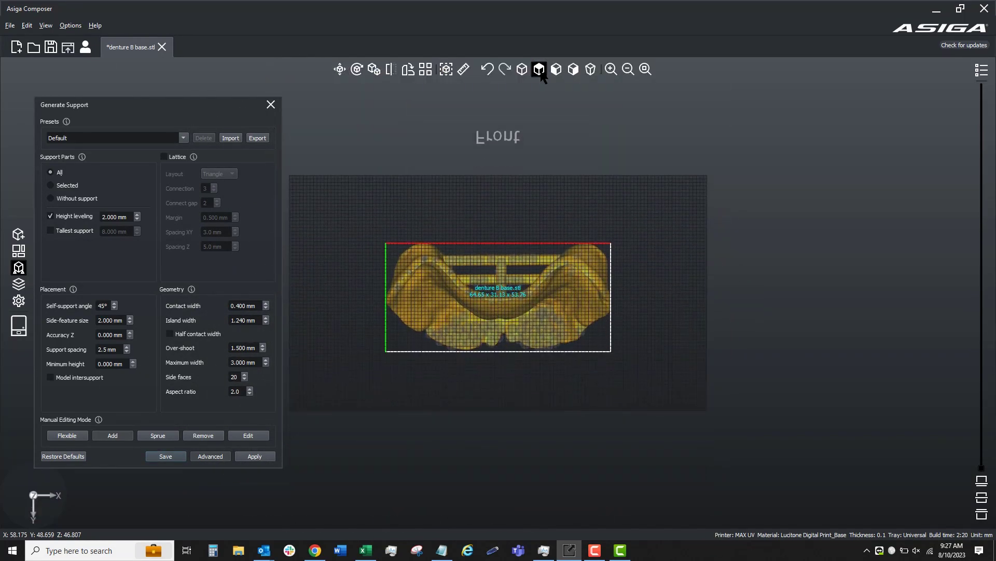
scroll(427, 341, up, 6)
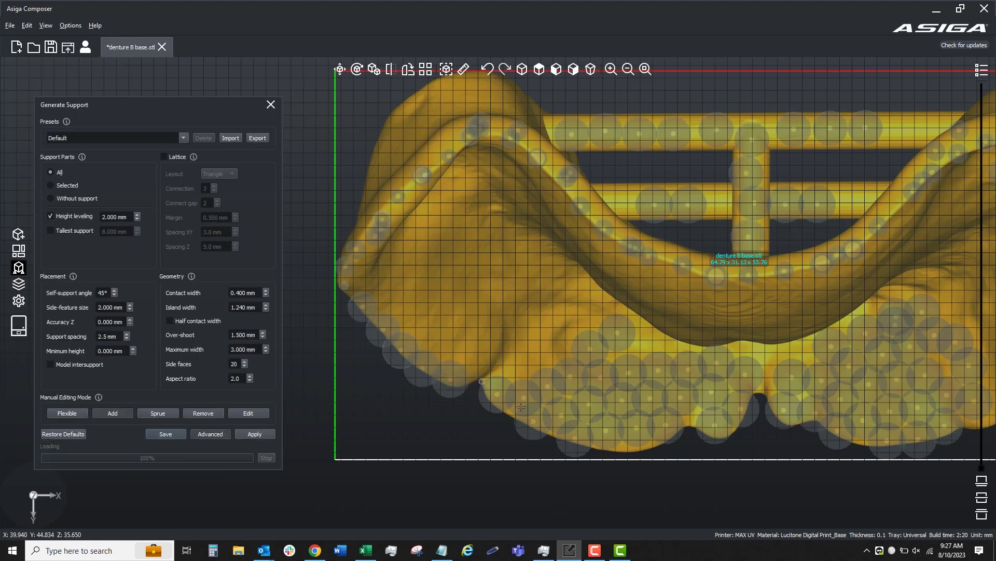
scroll(519, 389, down, 5)
scroll(791, 418, up, 6)
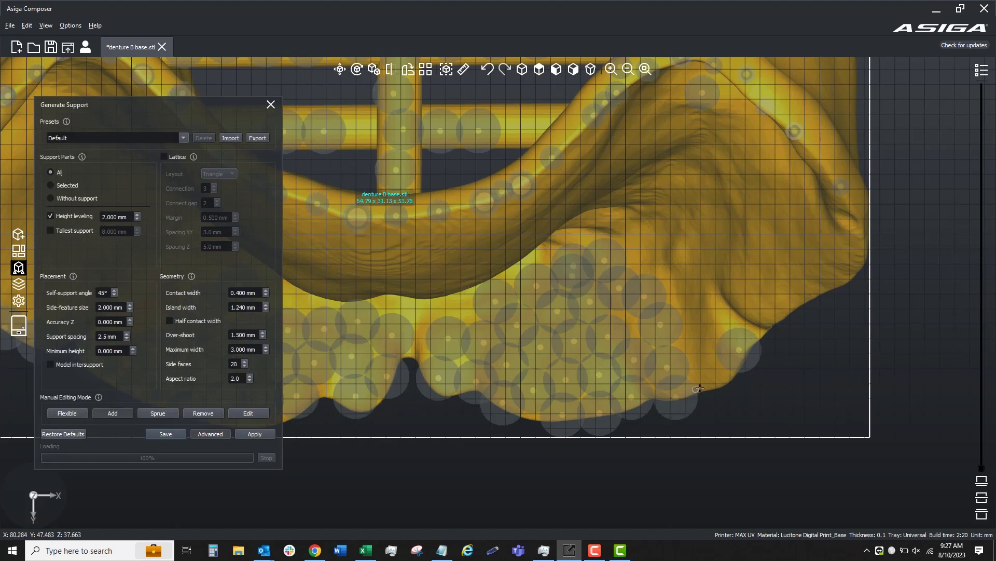
scroll(712, 382, down, 2)
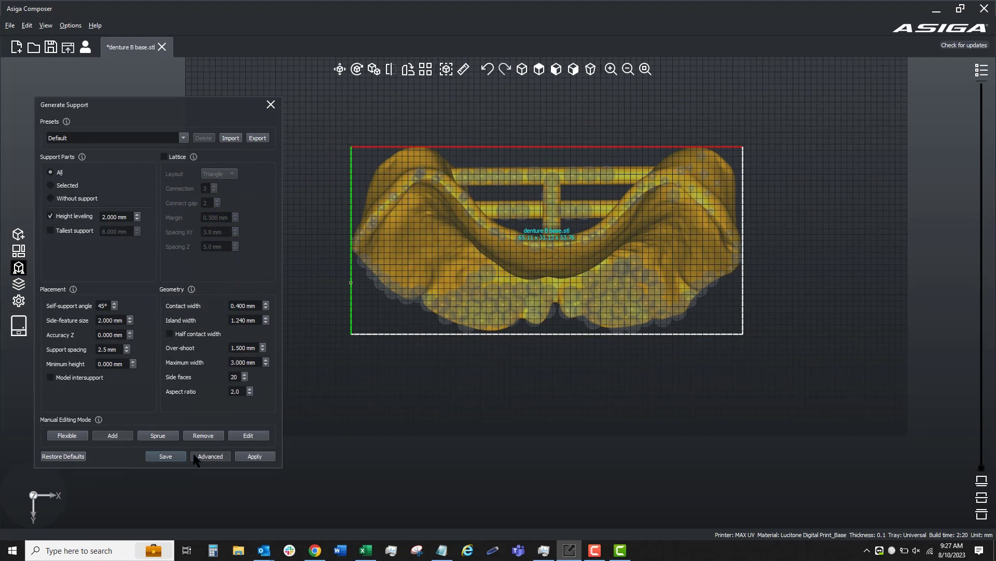
- Close the Generate Support panel and orbit around the densely supported denture base on the platform
click(270, 105)
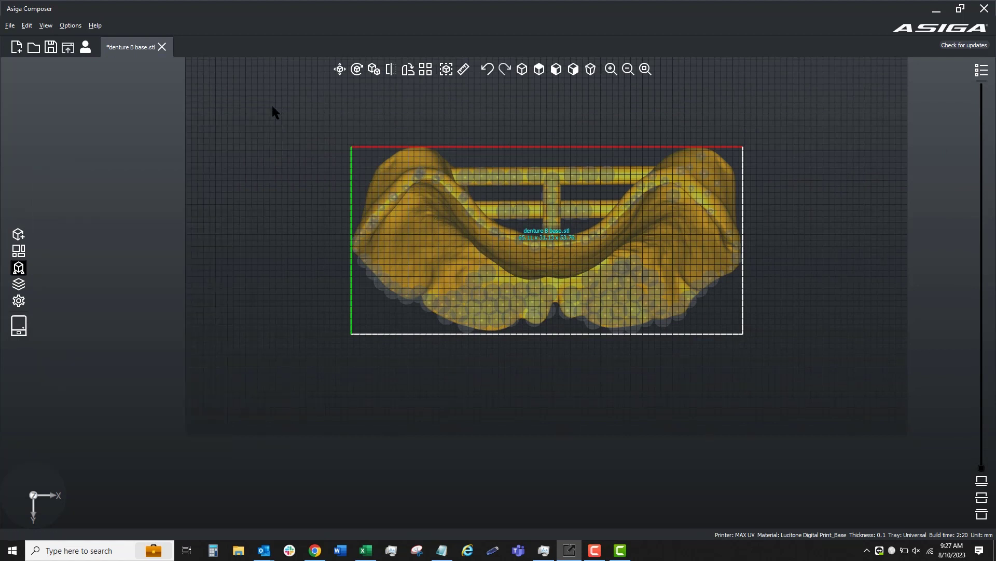
drag(325, 237, 722, 390)
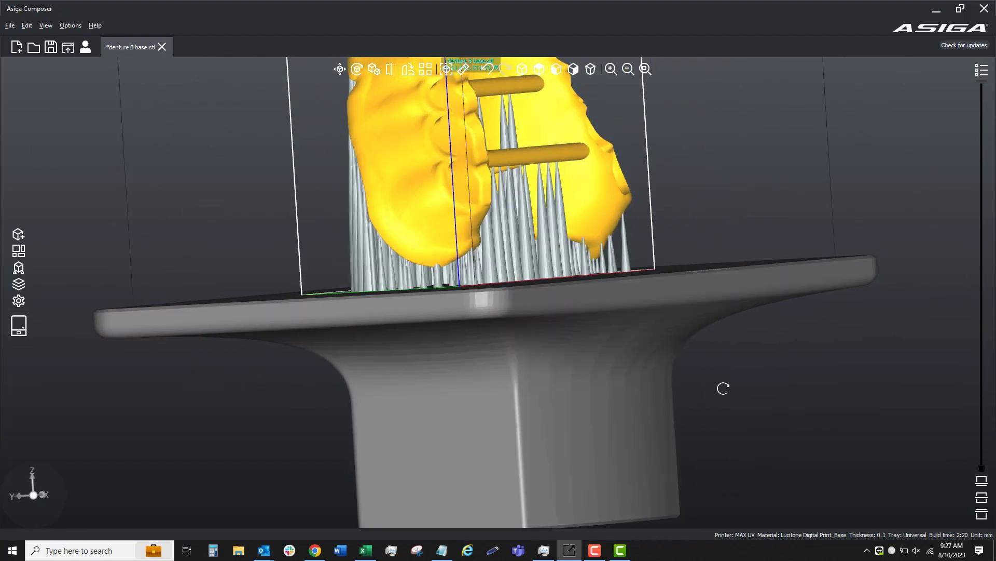
drag(291, 263, 366, 202)
scroll(258, 161, up, 2)
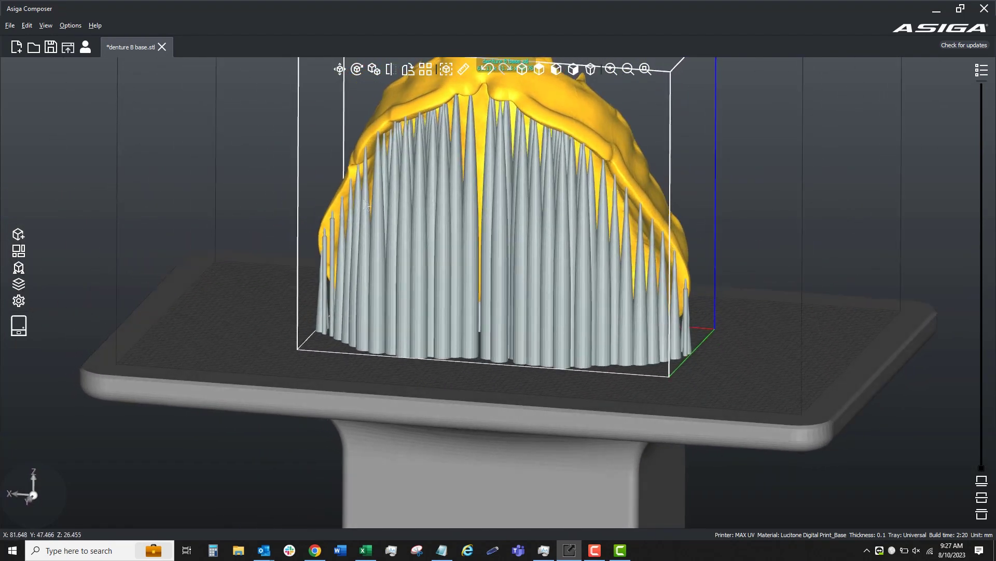
scroll(201, 240, down, 3)
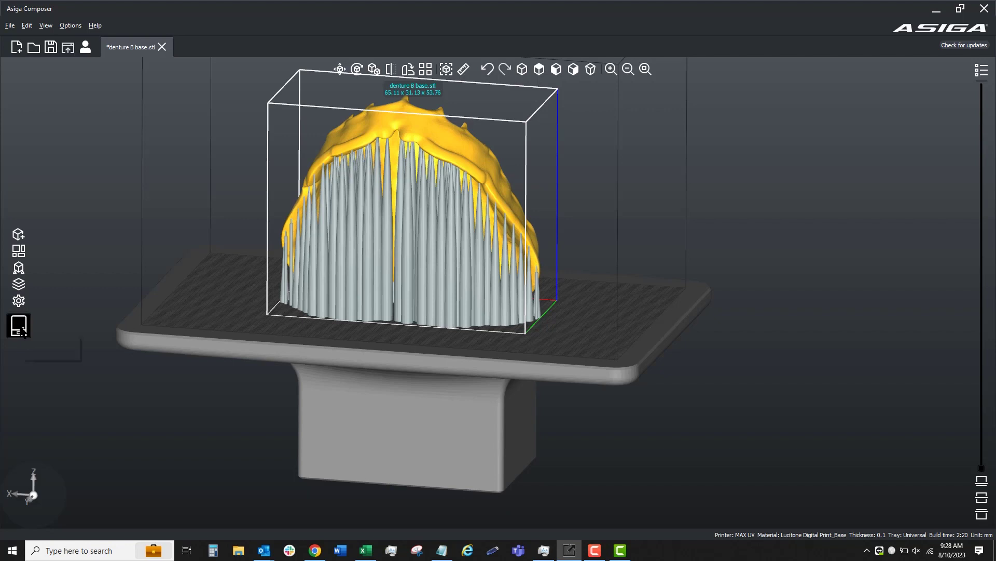
click(20, 325)
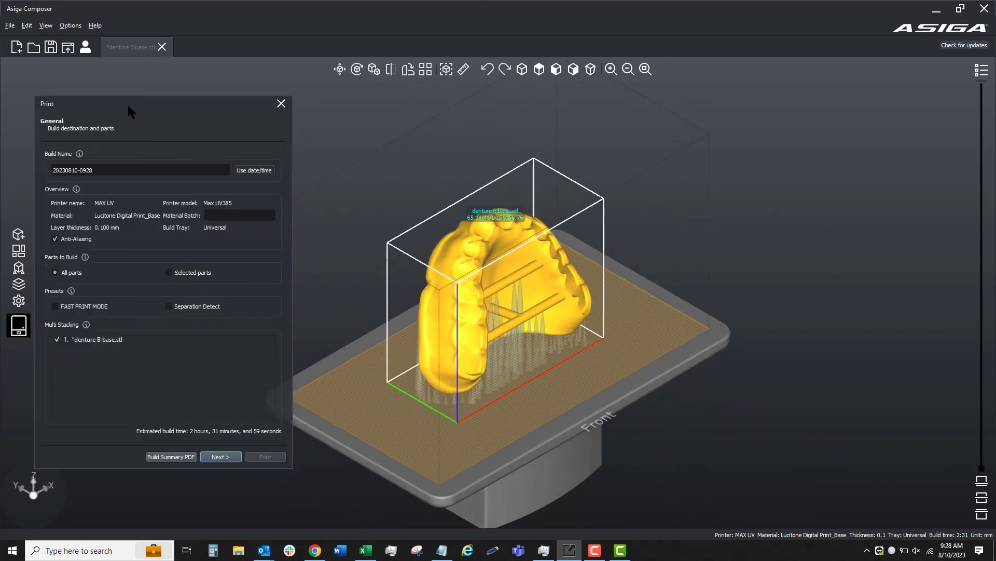
drag(128, 105, 145, 88)
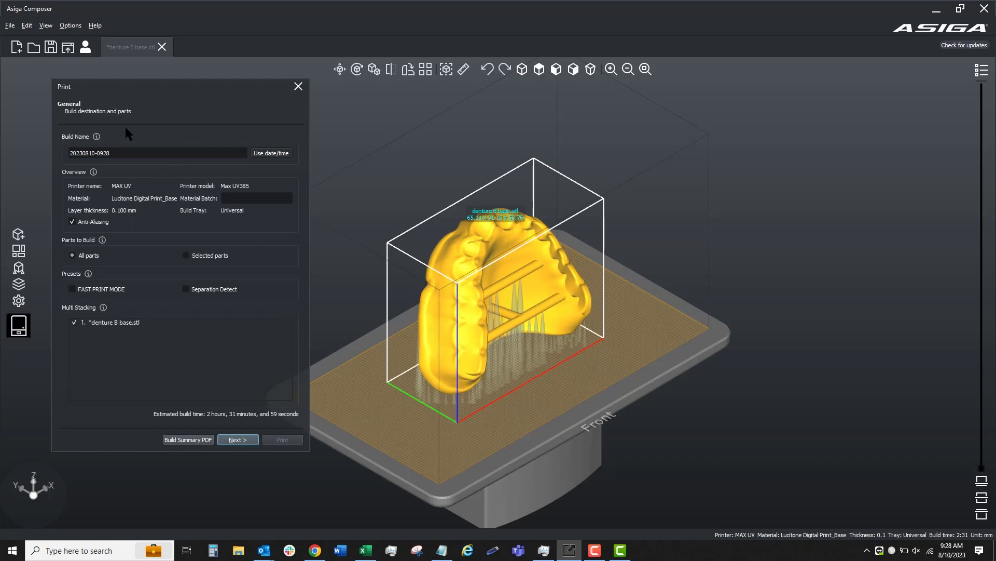
click(127, 152)
text(lucitone base)
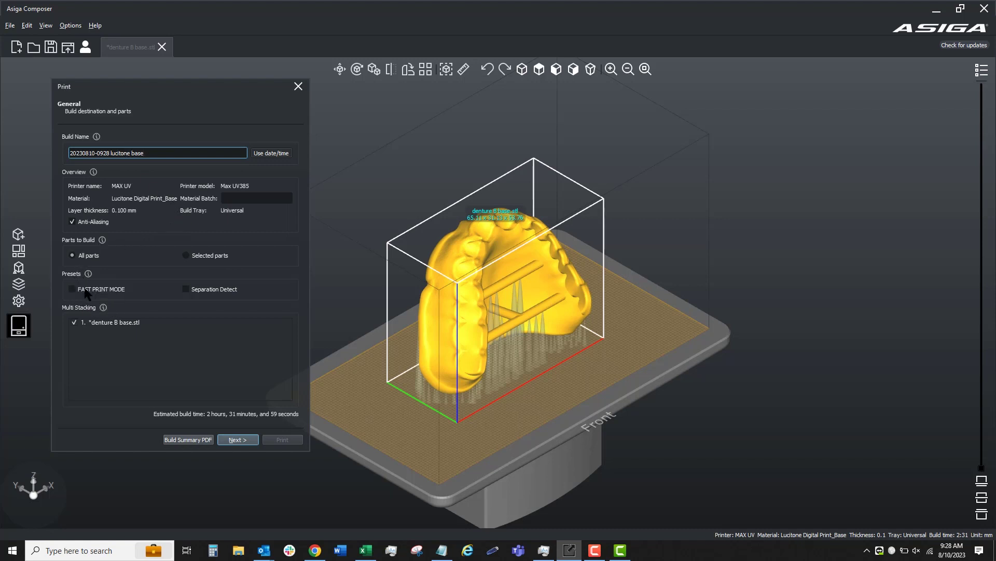
- Toggle Fast Print Mode and Separation Detect on, then back off
mouse_move(84, 280)
click(73, 289)
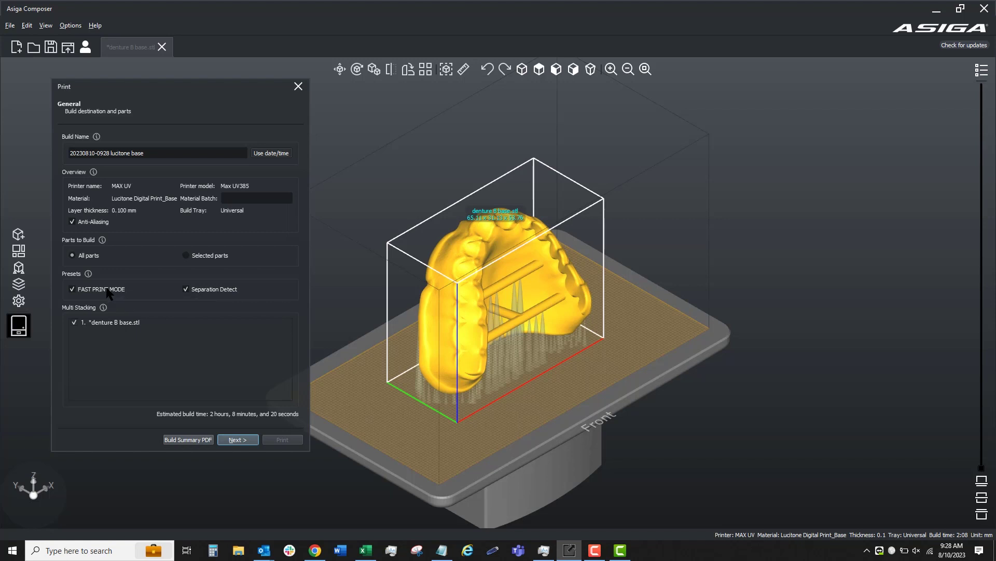
click(72, 290)
- On the Parameters page, set Base Plate Thickness to 0.300 mm with the Shadow type
click(239, 440)
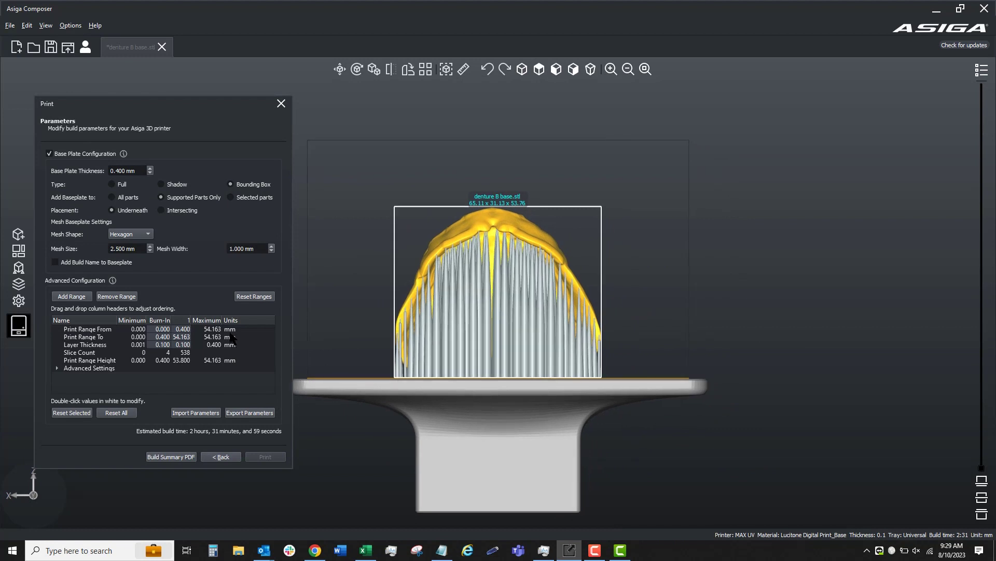
scroll(327, 311, down, 1)
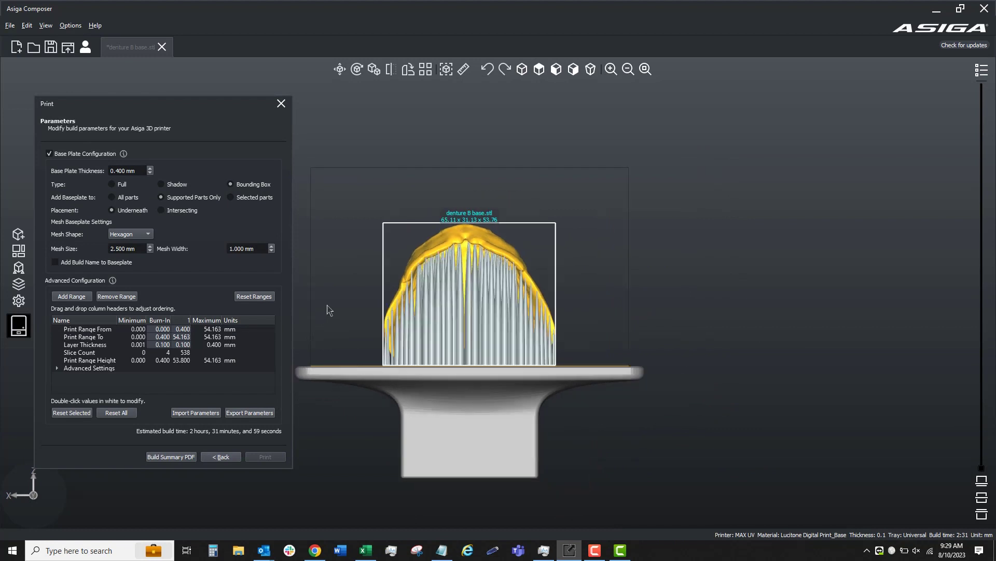
drag(334, 310, 301, 207)
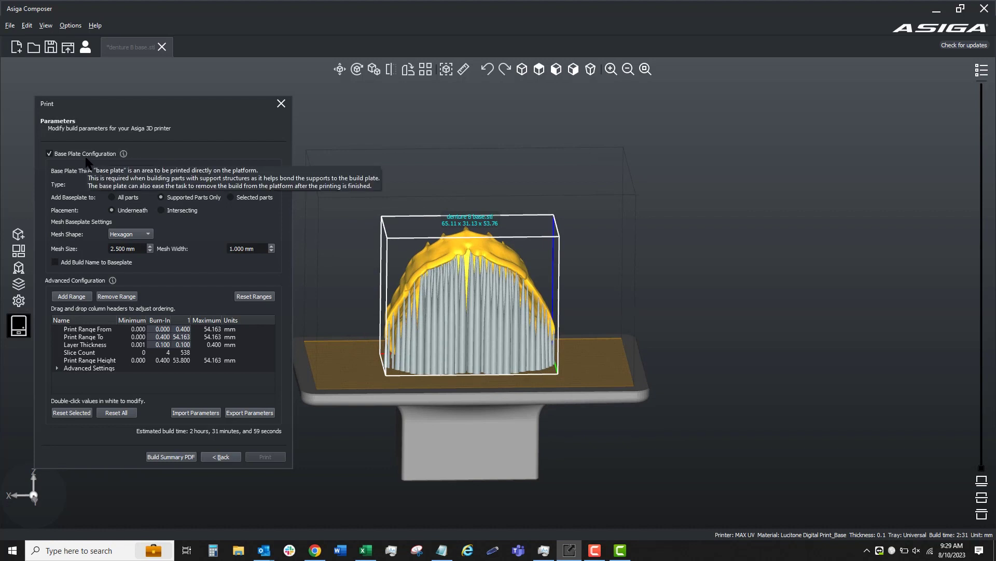
click(150, 173)
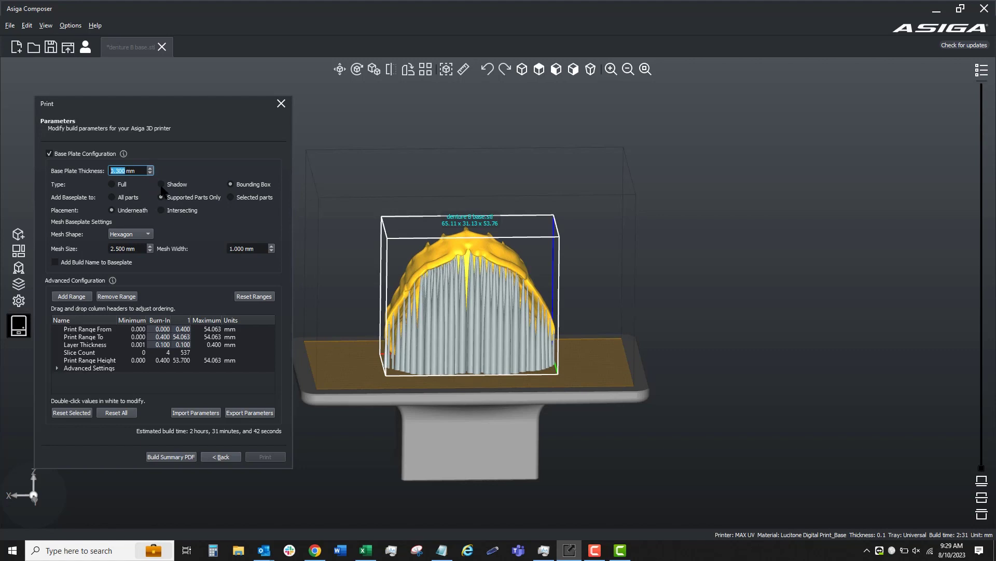
click(161, 184)
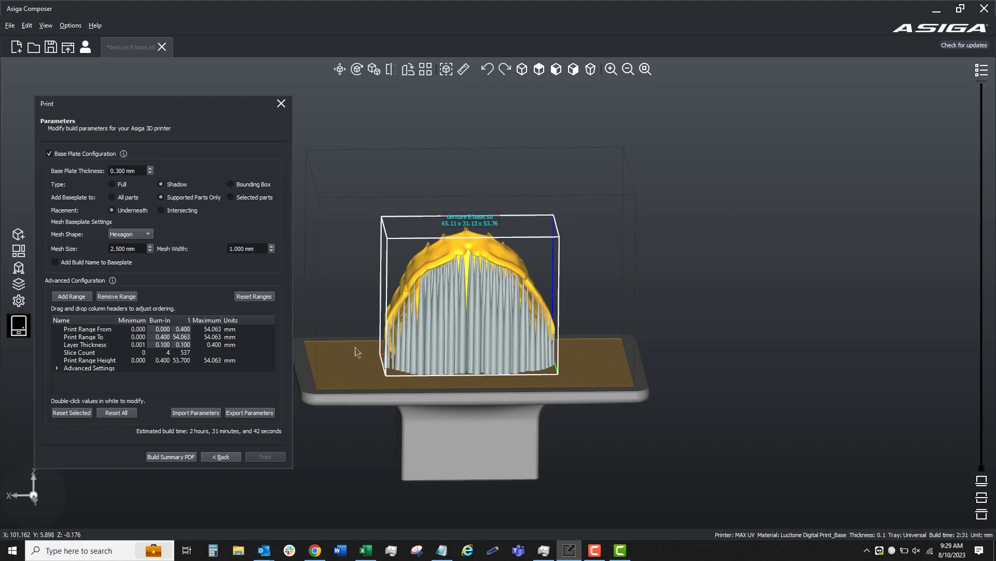
scroll(358, 350, up, 3)
drag(360, 349, 442, 438)
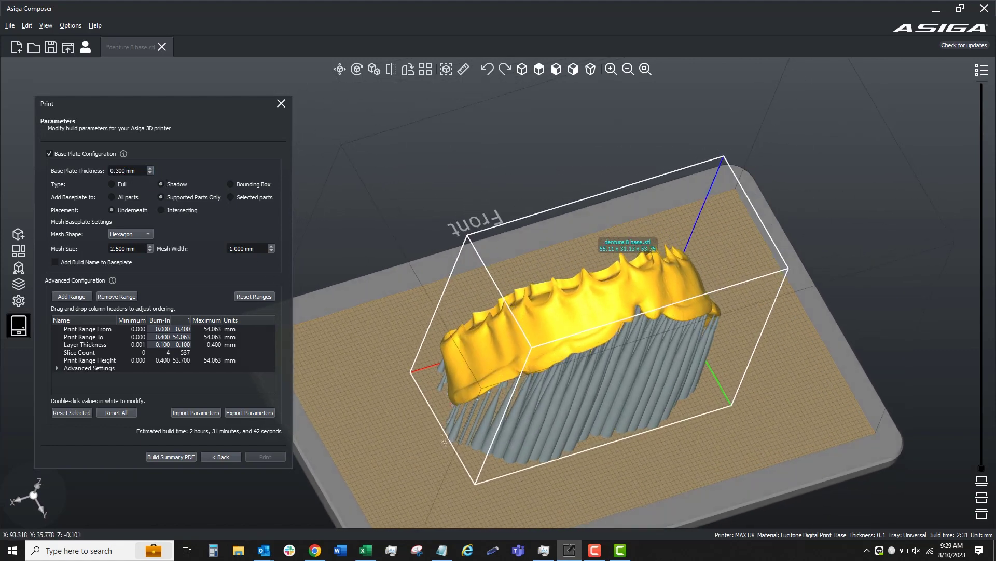
scroll(442, 439, up, 2)
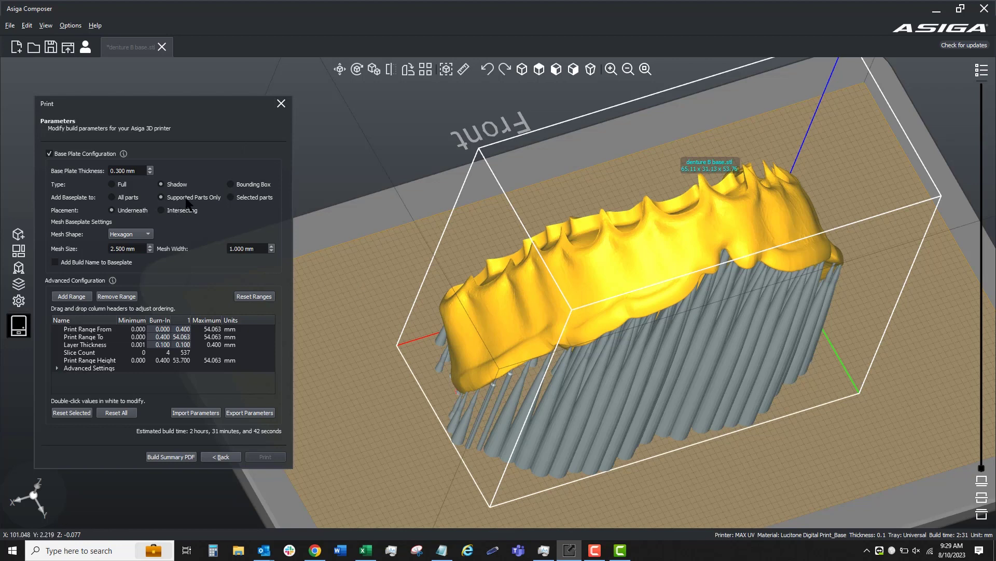
- Set Base Plate Thickness back to 0.400 mm and select the Bounding Box type
click(150, 168)
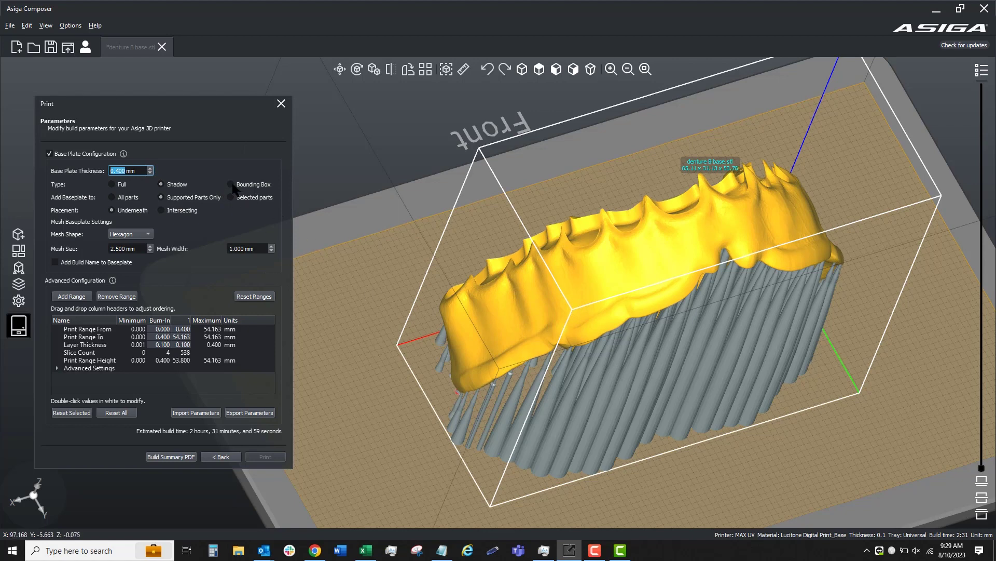
click(237, 186)
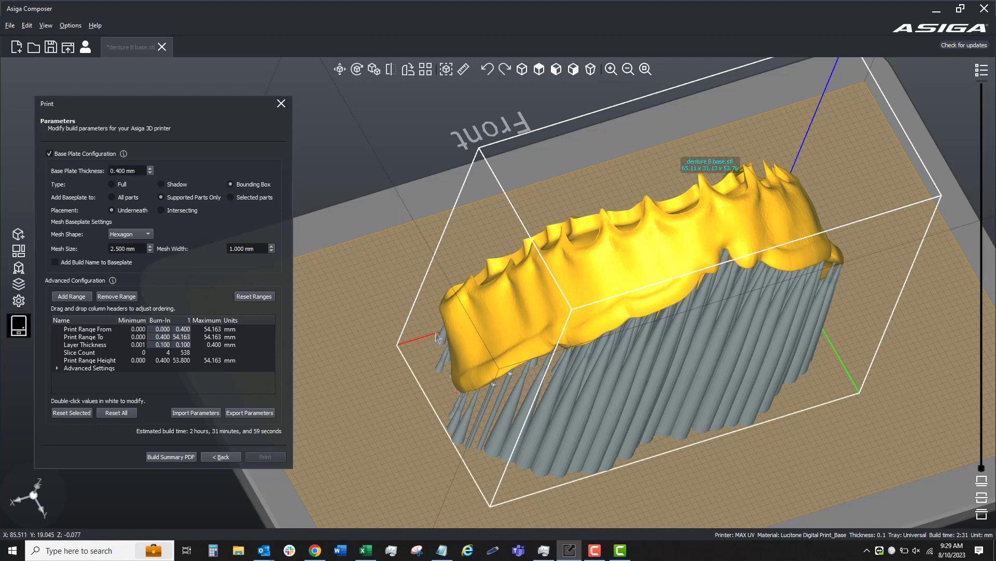